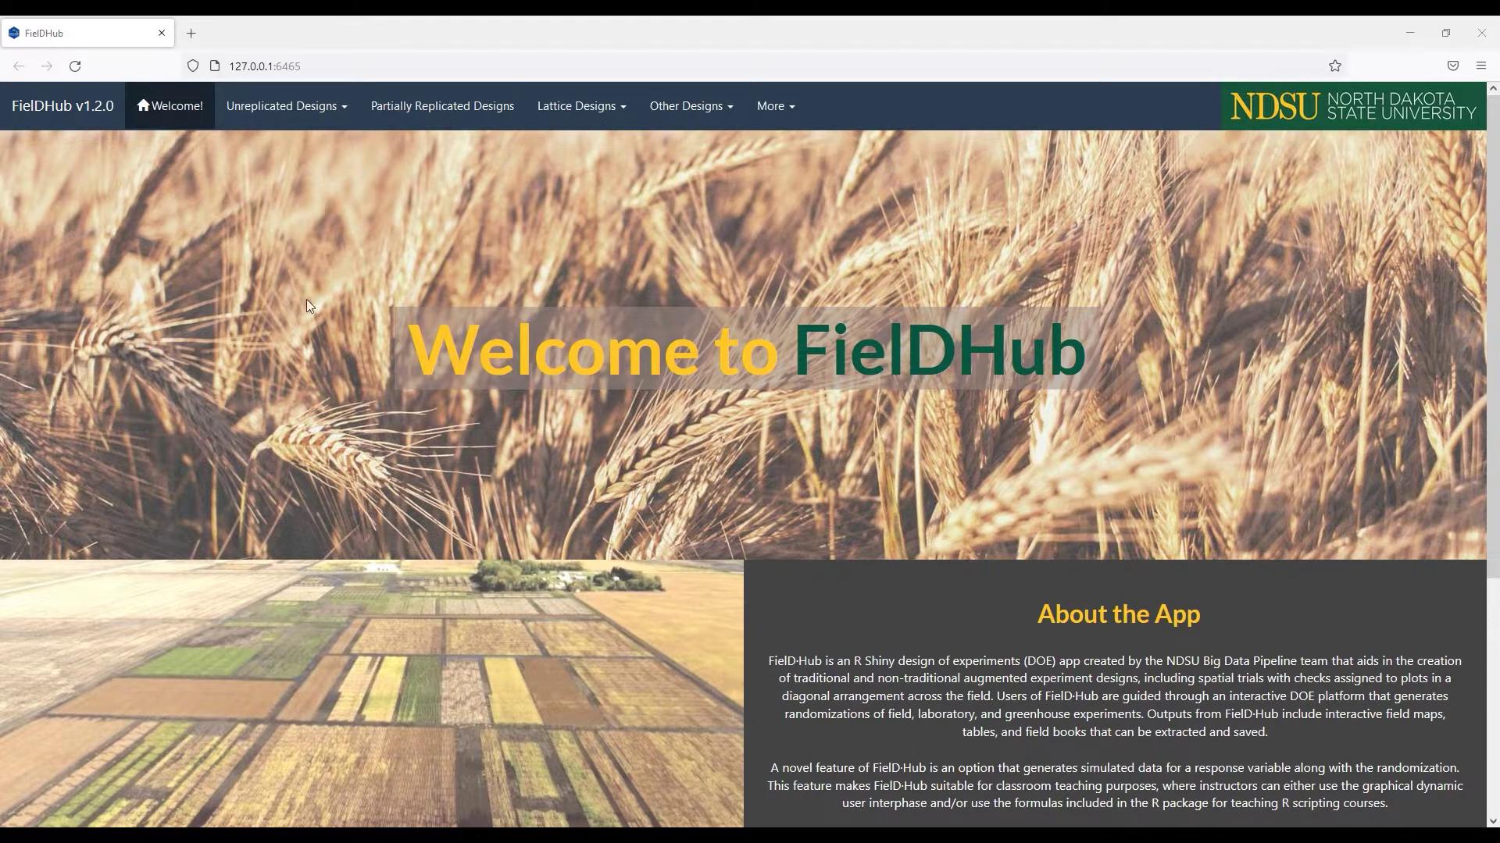
Step: Open the Alpha Lattice form from Lattice Designs, dismiss the CSV message and set entries import to No
{"action": "left_click", "coordinate": [586, 111]}
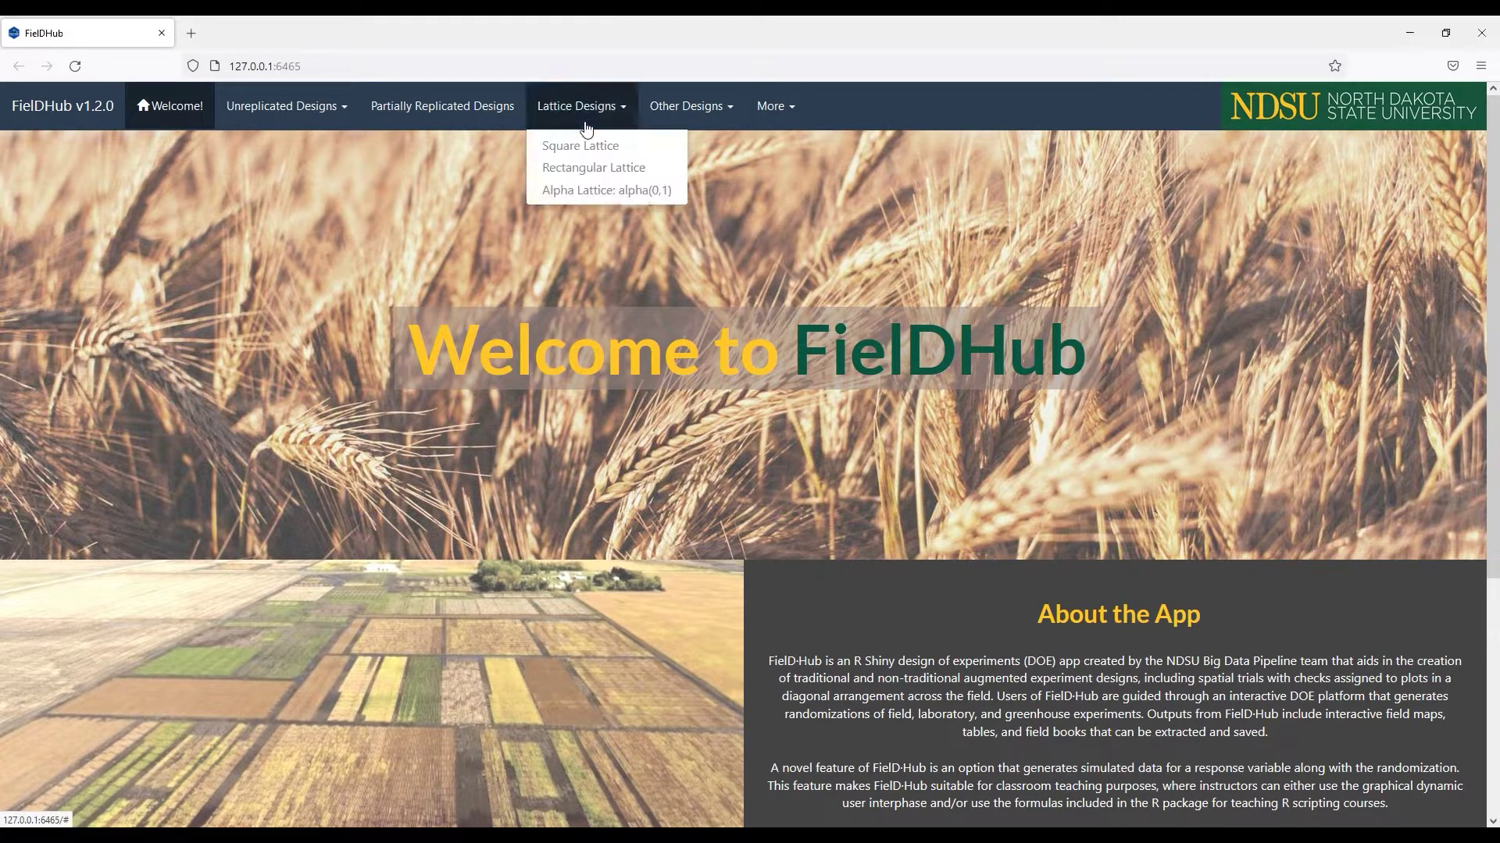
{"action": "left_click", "coordinate": [583, 190]}
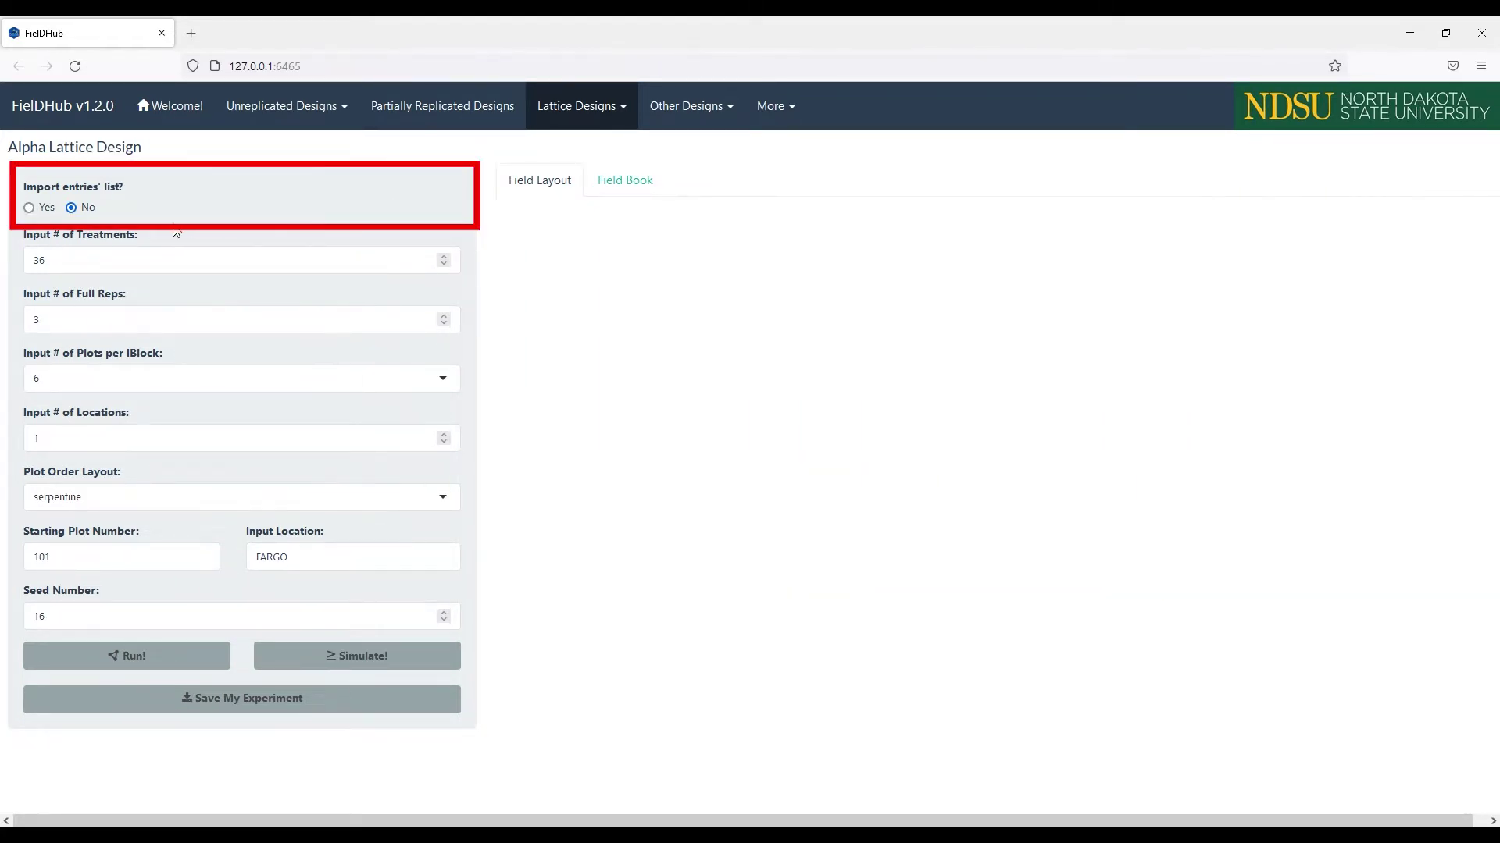
{"action": "left_click", "coordinate": [30, 208]}
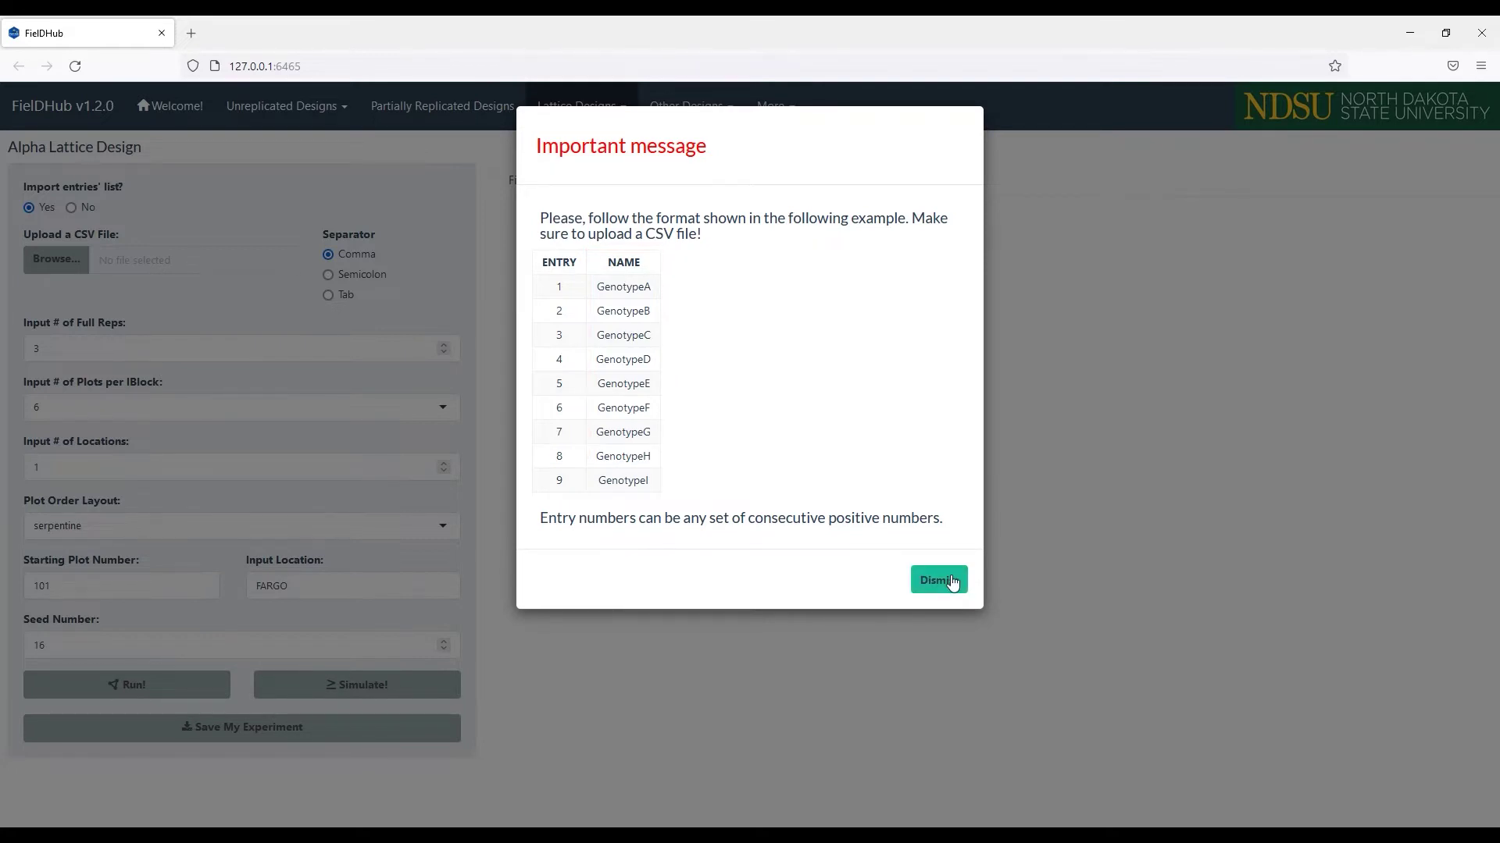
{"action": "left_click", "coordinate": [938, 580]}
{"action": "left_click", "coordinate": [71, 207]}
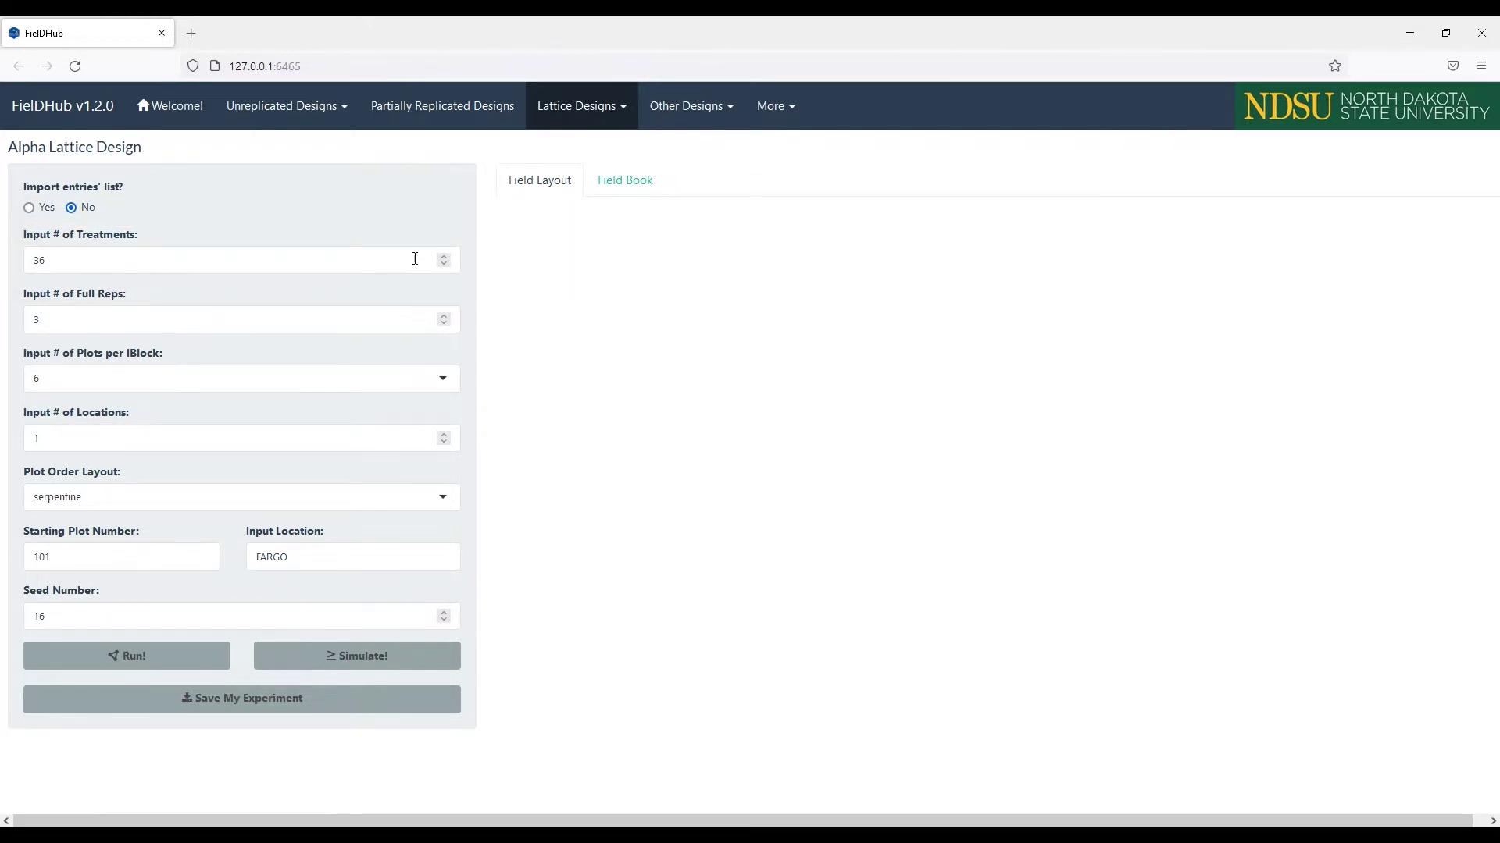
Step: Enter 60 treatments and keep 6 plots per incomplete block
{"action": "double_click", "coordinate": [414, 258]}
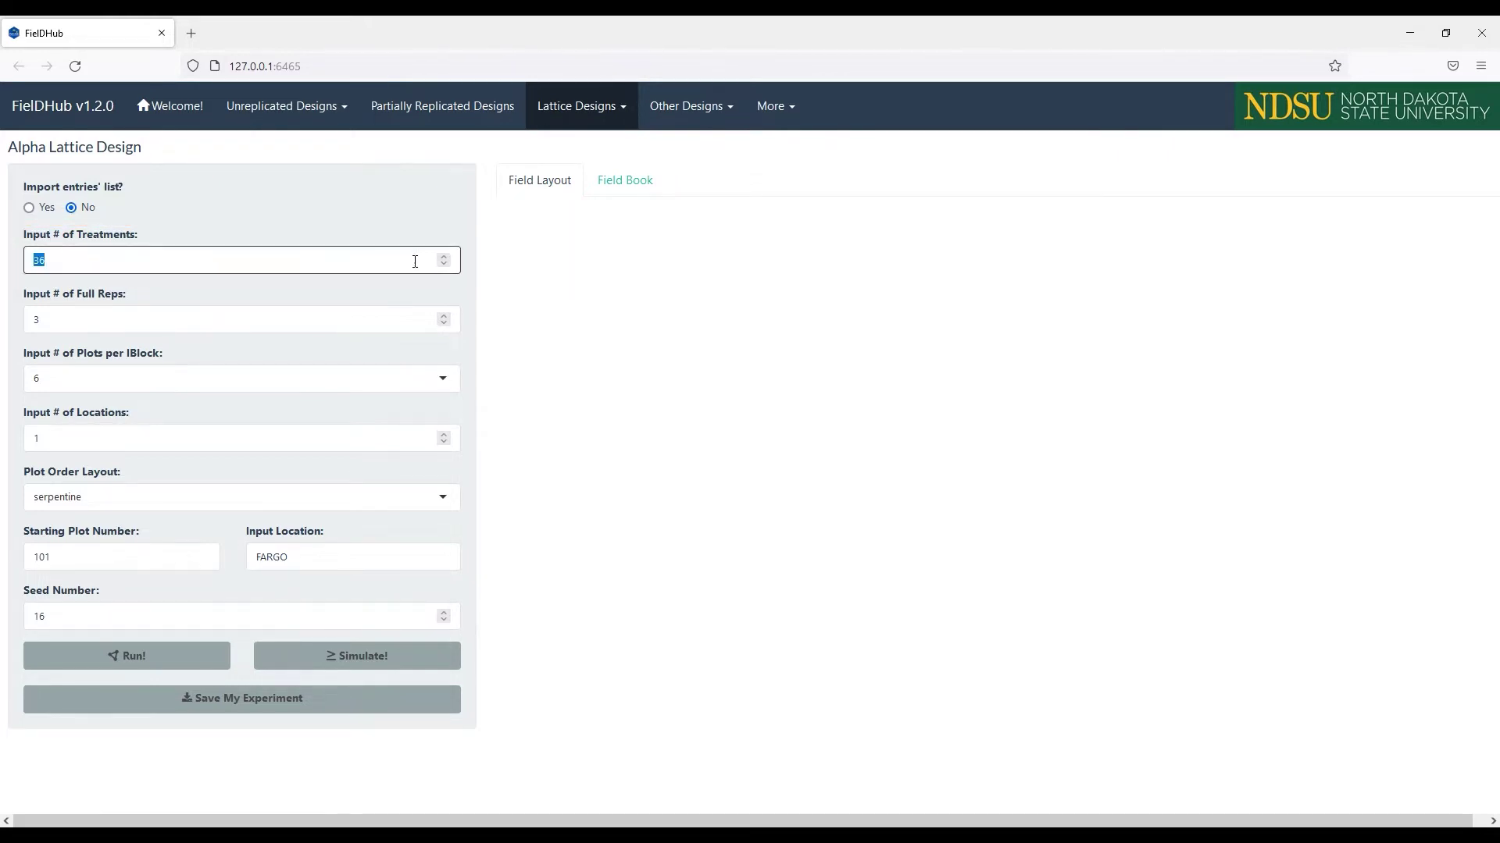
{"action": "type", "text": "6"}
{"action": "left_click", "coordinate": [480, 291]}
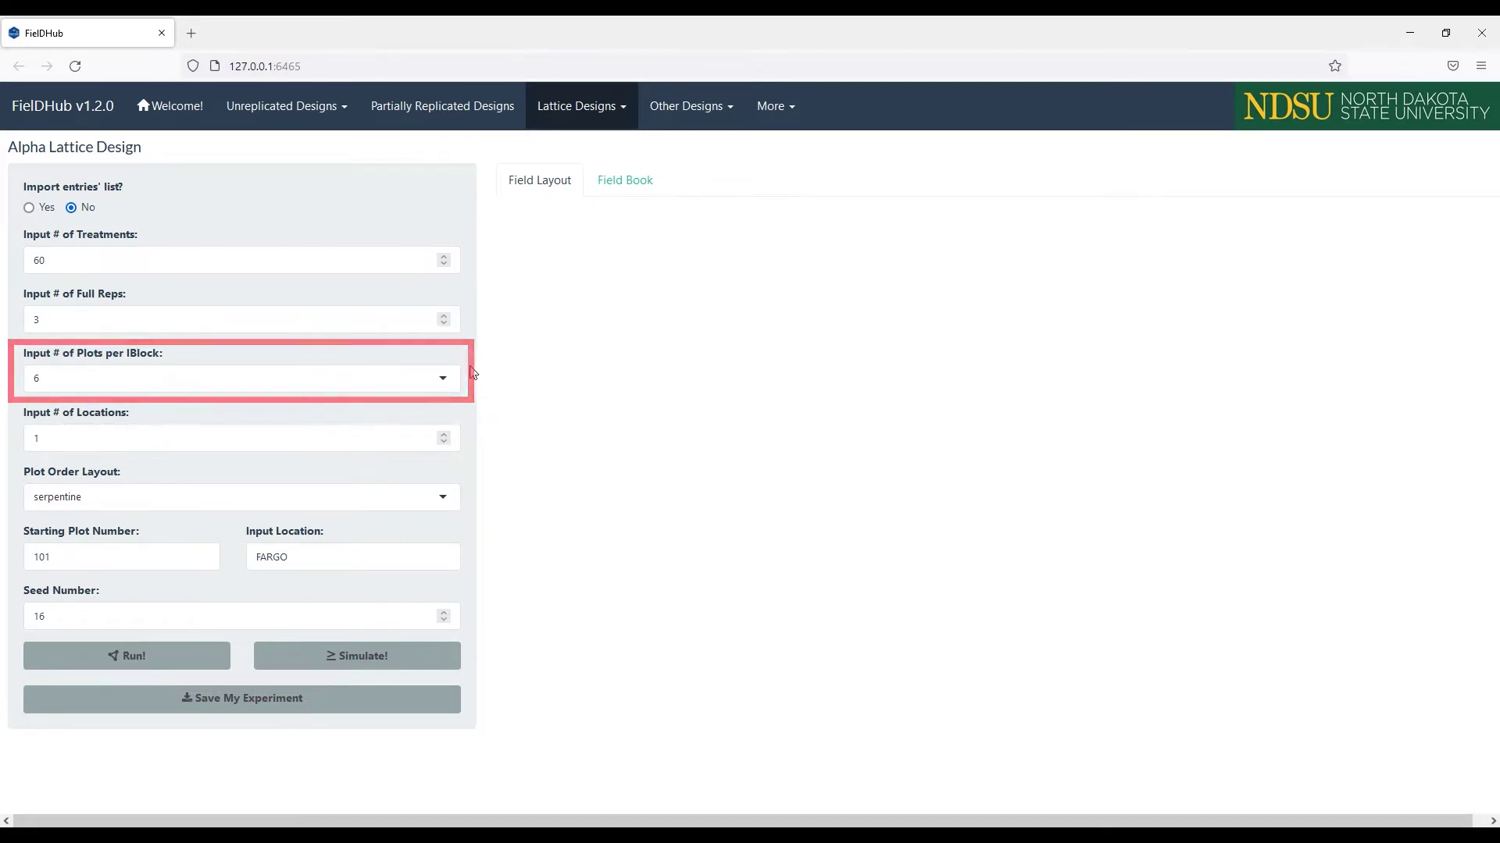
{"action": "left_click", "coordinate": [445, 377]}
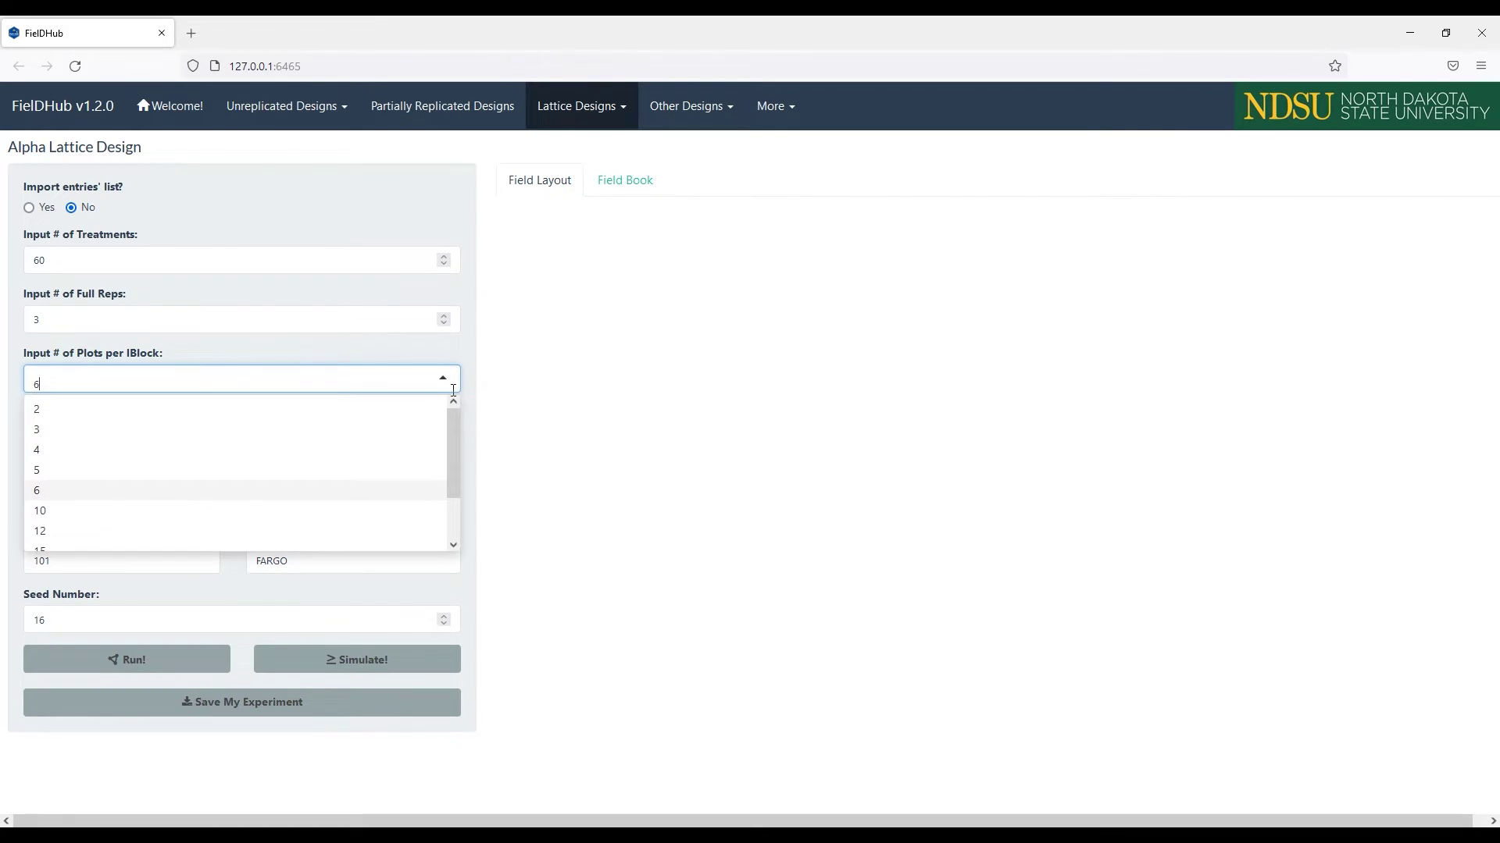
{"action": "mouse_move", "coordinate": [452, 416]}
{"action": "left_mouse_down"}
{"action": "mouse_move", "coordinate": [452, 467]}
{"action": "mouse_move", "coordinate": [454, 414]}
{"action": "left_mouse_up"}
{"action": "left_click", "coordinate": [487, 440]}
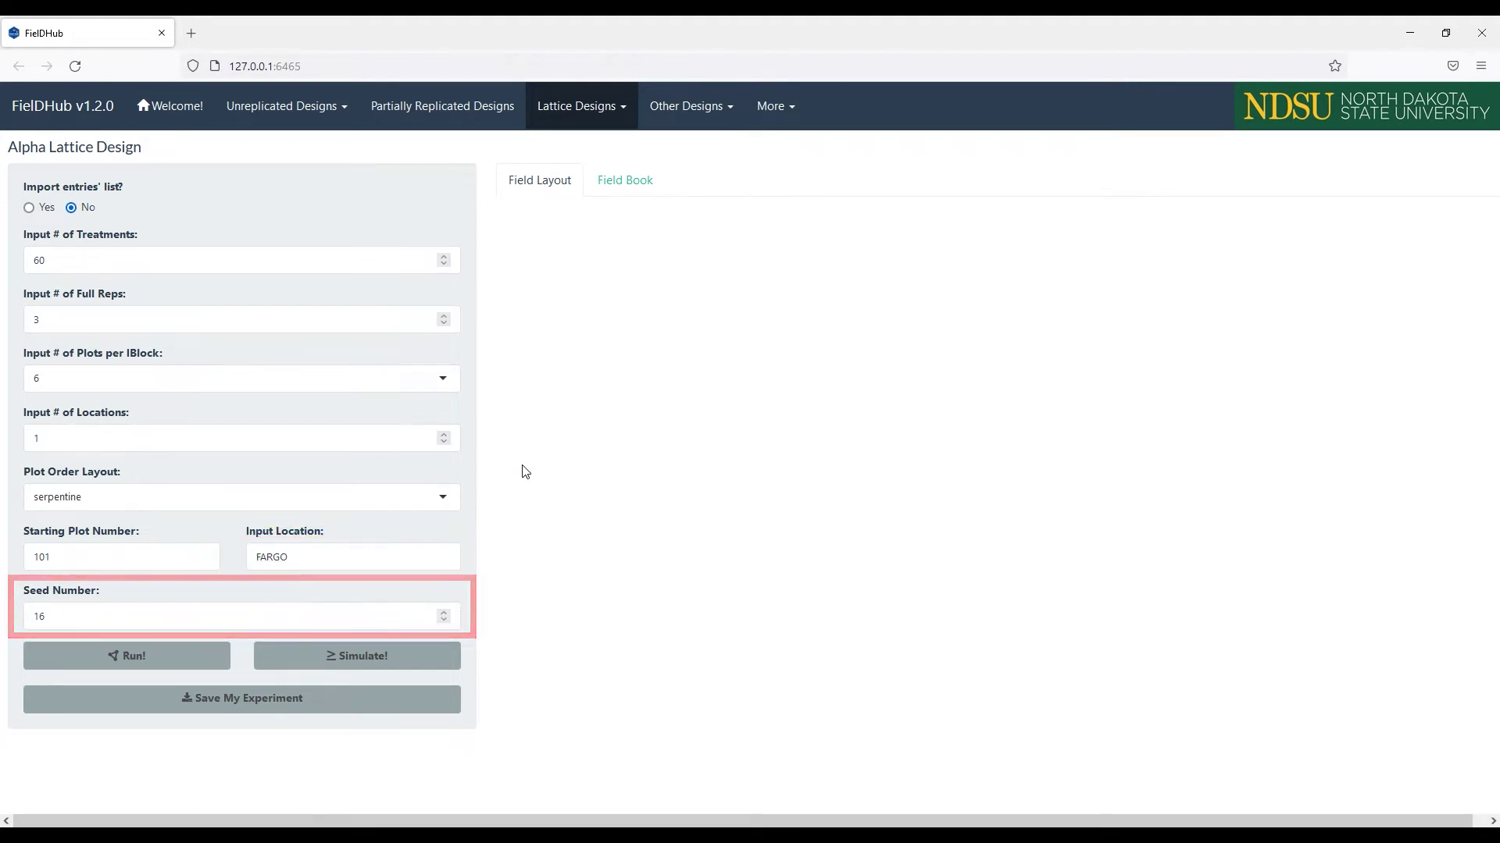
Step: Set starting plot number 1001 and seed 100, then generate the layout
{"action": "double_click", "coordinate": [207, 556]}
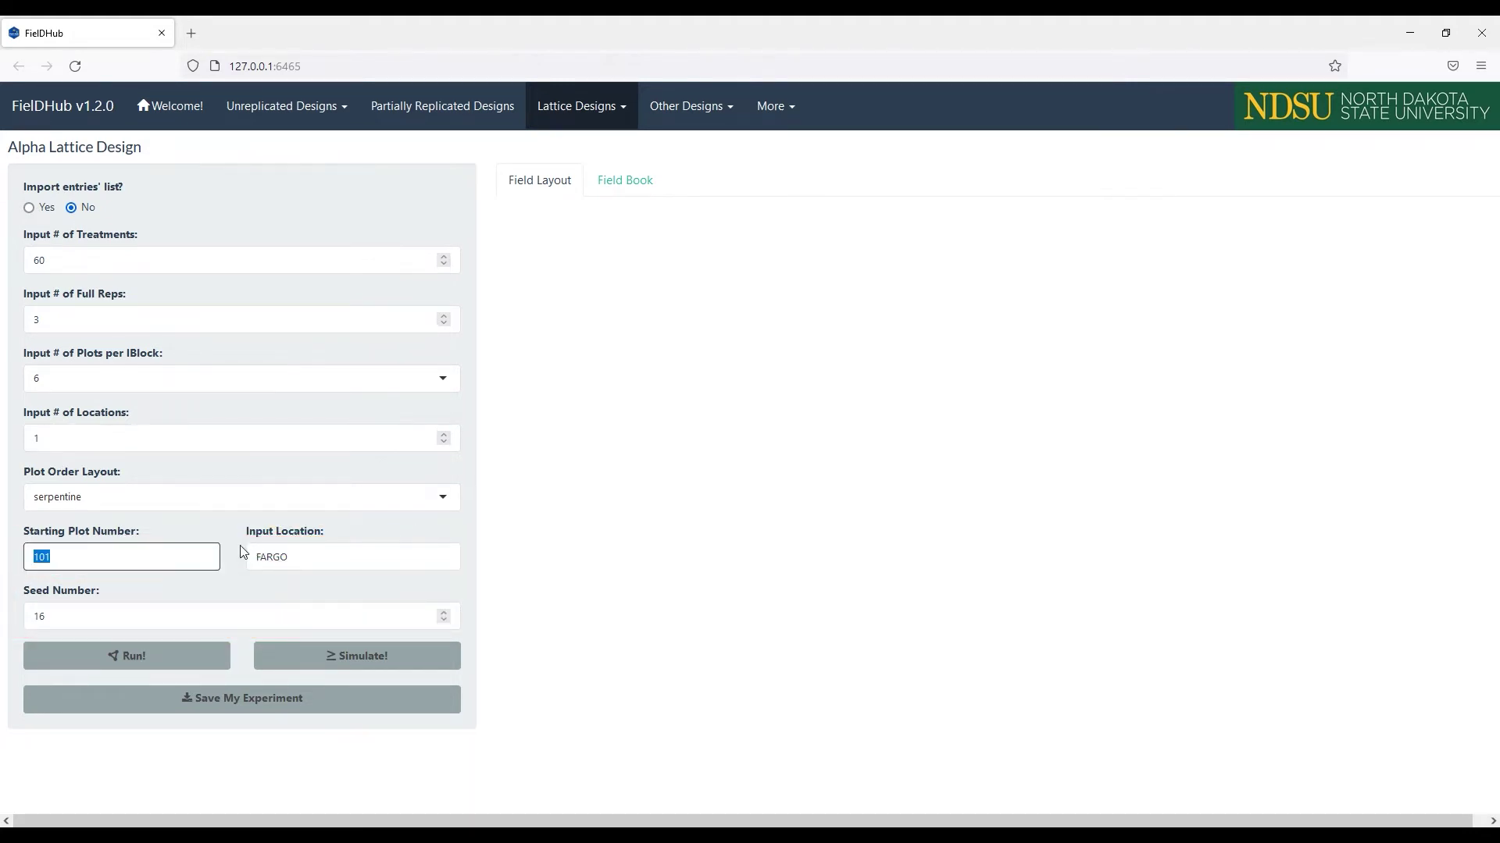
{"action": "type", "text": "10"}
{"action": "type", "text": "1001"}
{"action": "double_click", "coordinate": [223, 615]}
{"action": "type", "text": "10"}
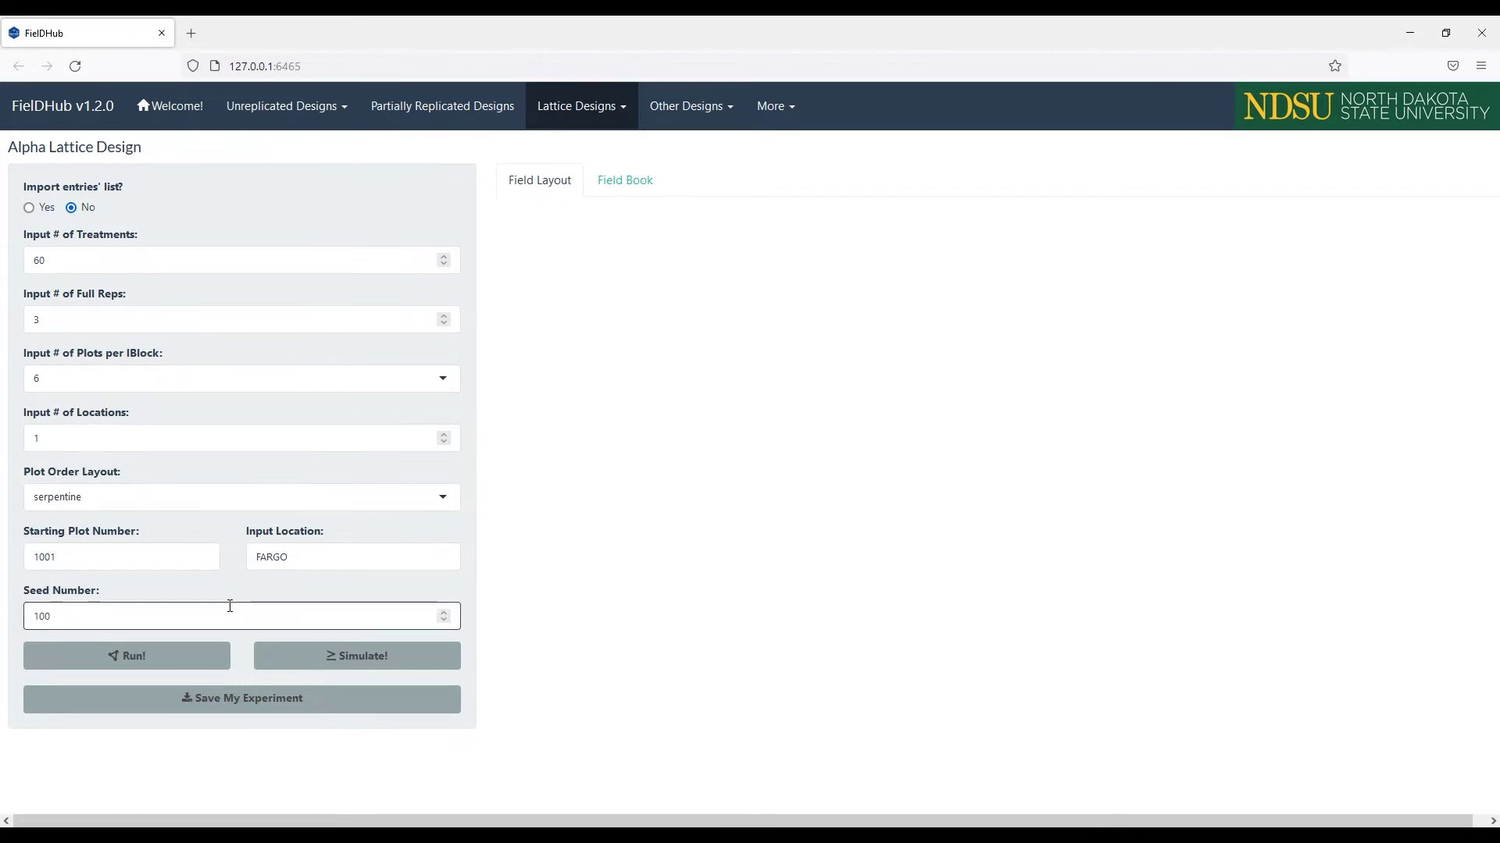
{"action": "left_click", "coordinate": [525, 606]}
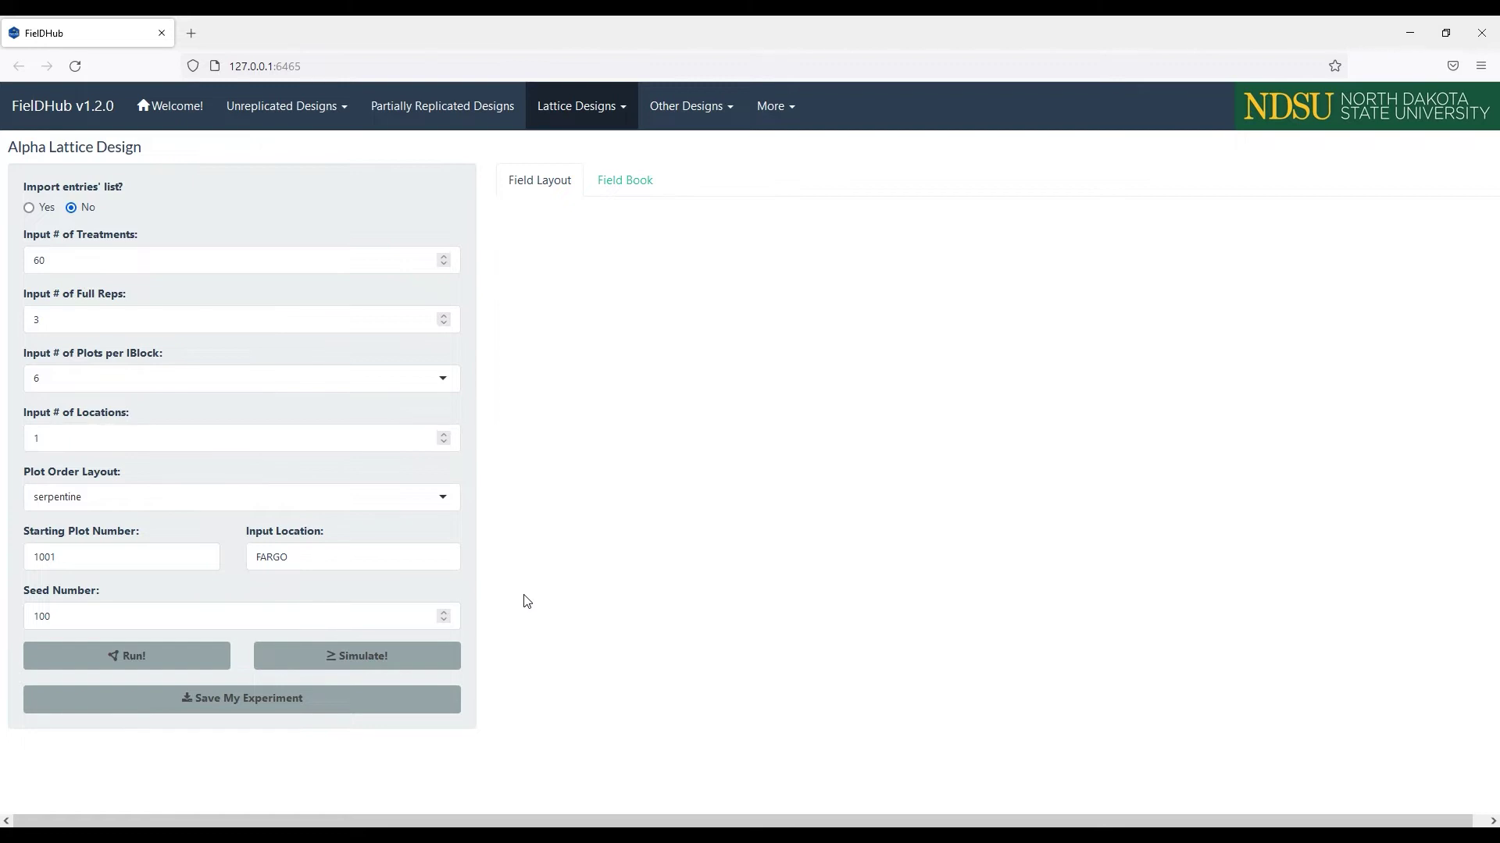
{"action": "left_click", "coordinate": [208, 658]}
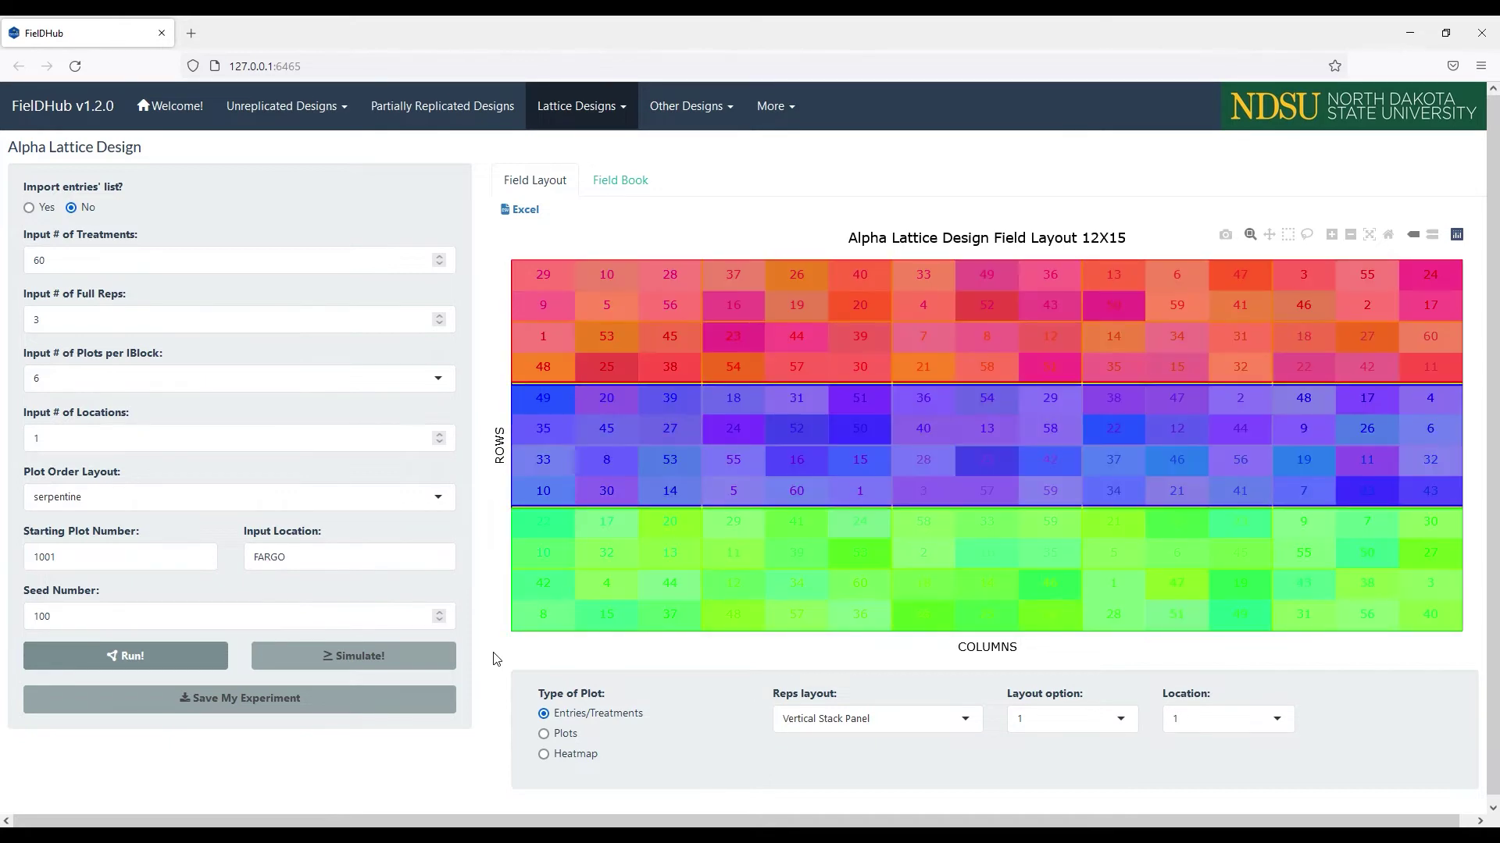
Step: Regenerate the layout with 10 plots per incomplete block, then again with 4 full reps
{"action": "left_click", "coordinate": [444, 383]}
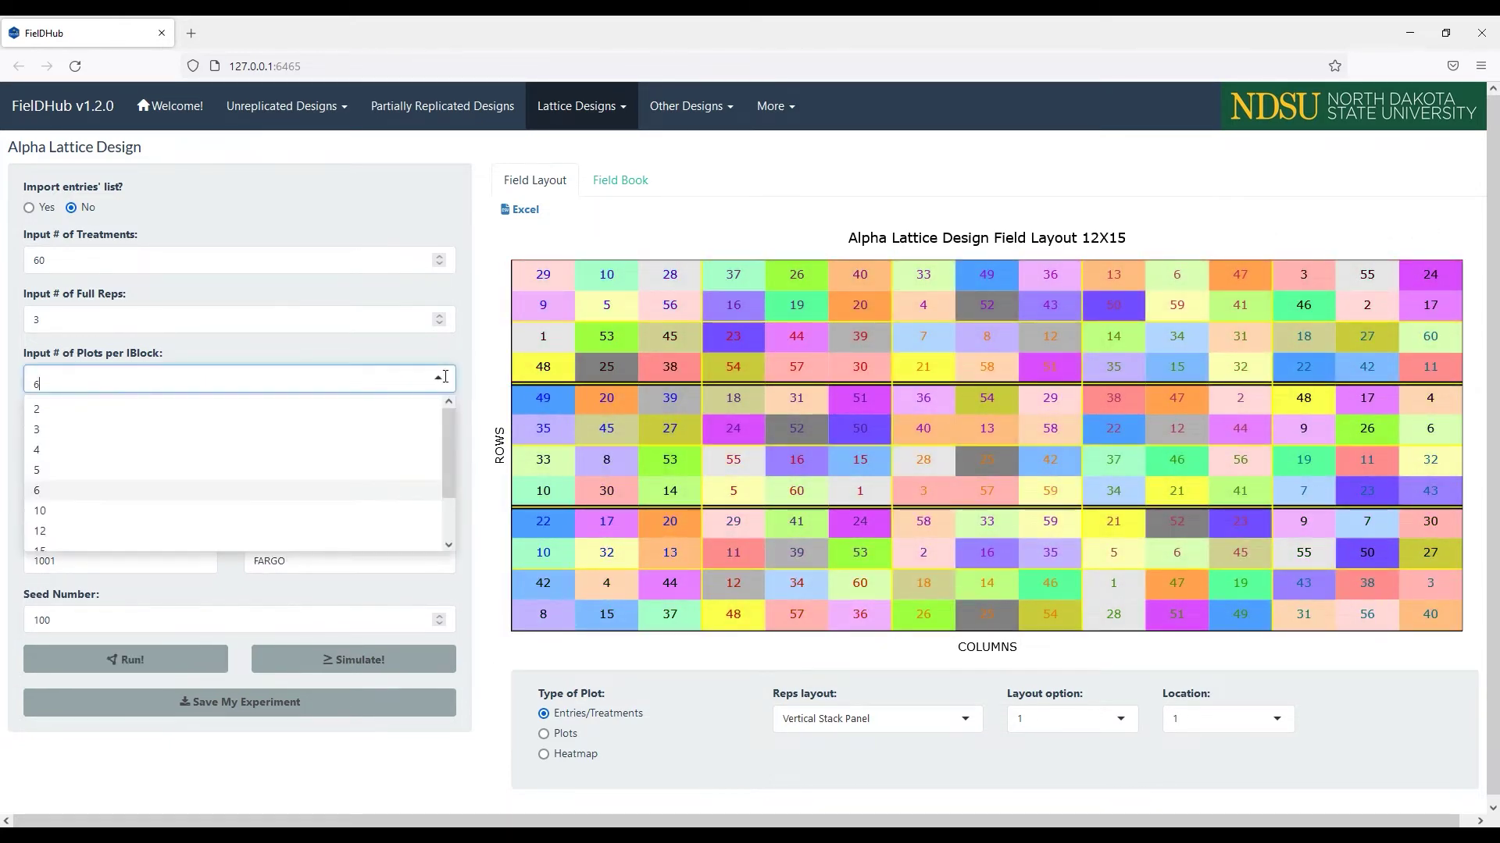
{"action": "left_click", "coordinate": [402, 512]}
{"action": "left_click", "coordinate": [126, 656]}
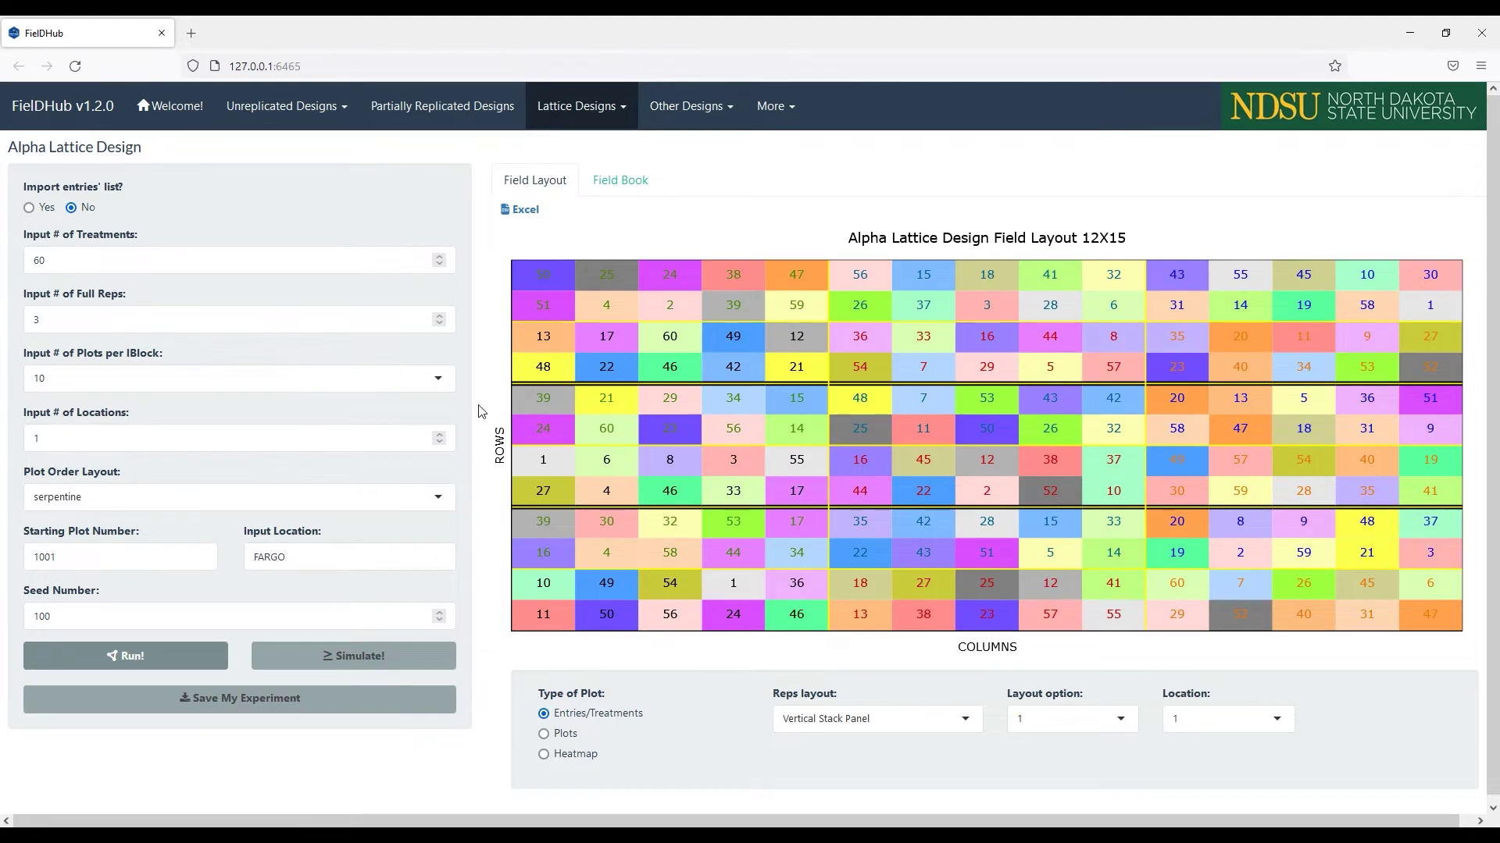
{"action": "left_click", "coordinate": [438, 314]}
{"action": "left_click", "coordinate": [131, 656]}
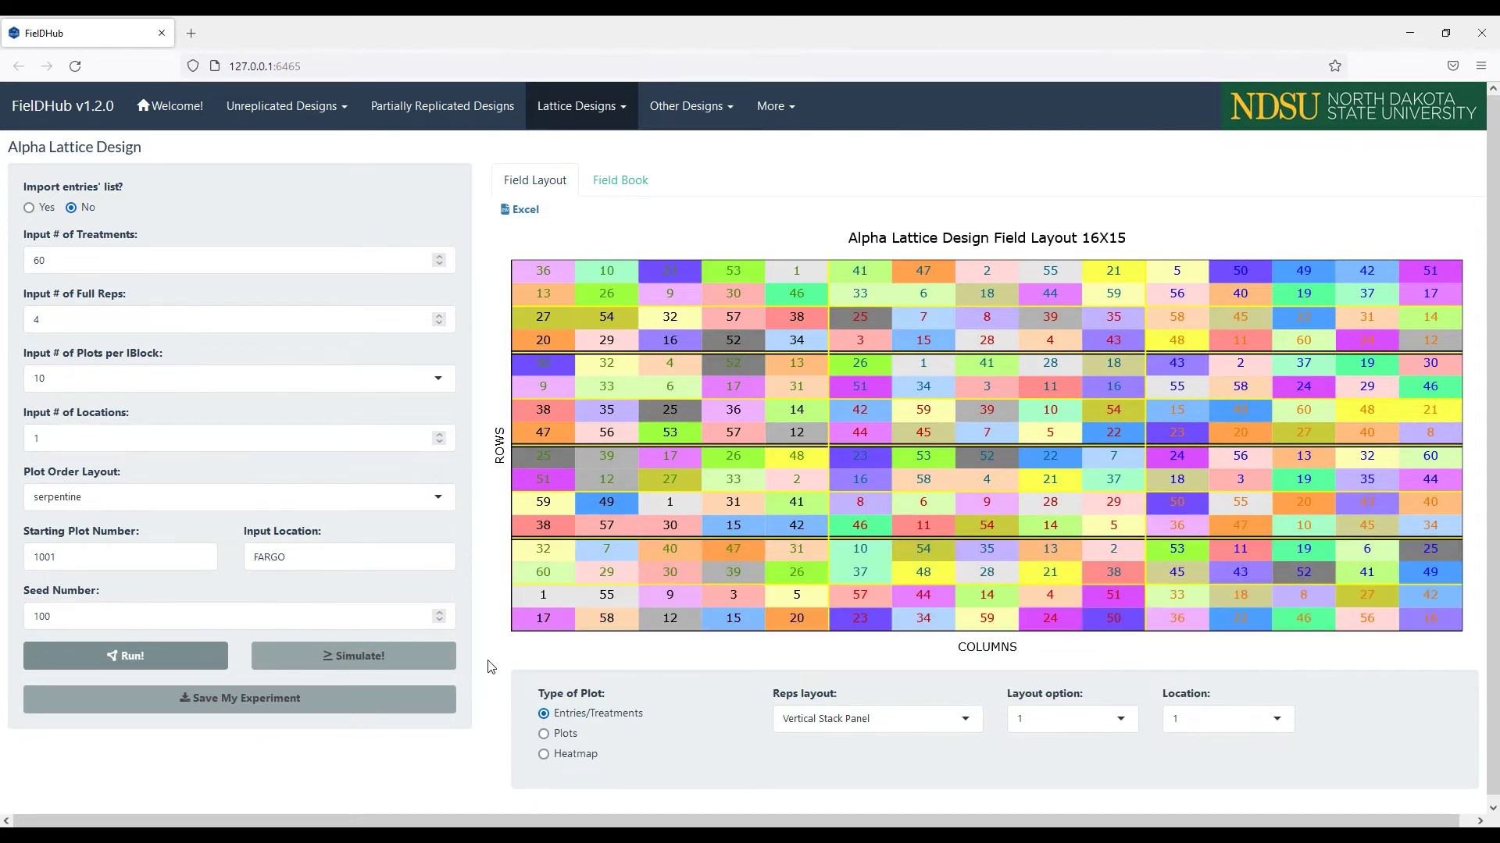
Step: Arrange reps as a Horizontal Stack Panel with layout option 3 at location 1
{"action": "left_click", "coordinate": [806, 720]}
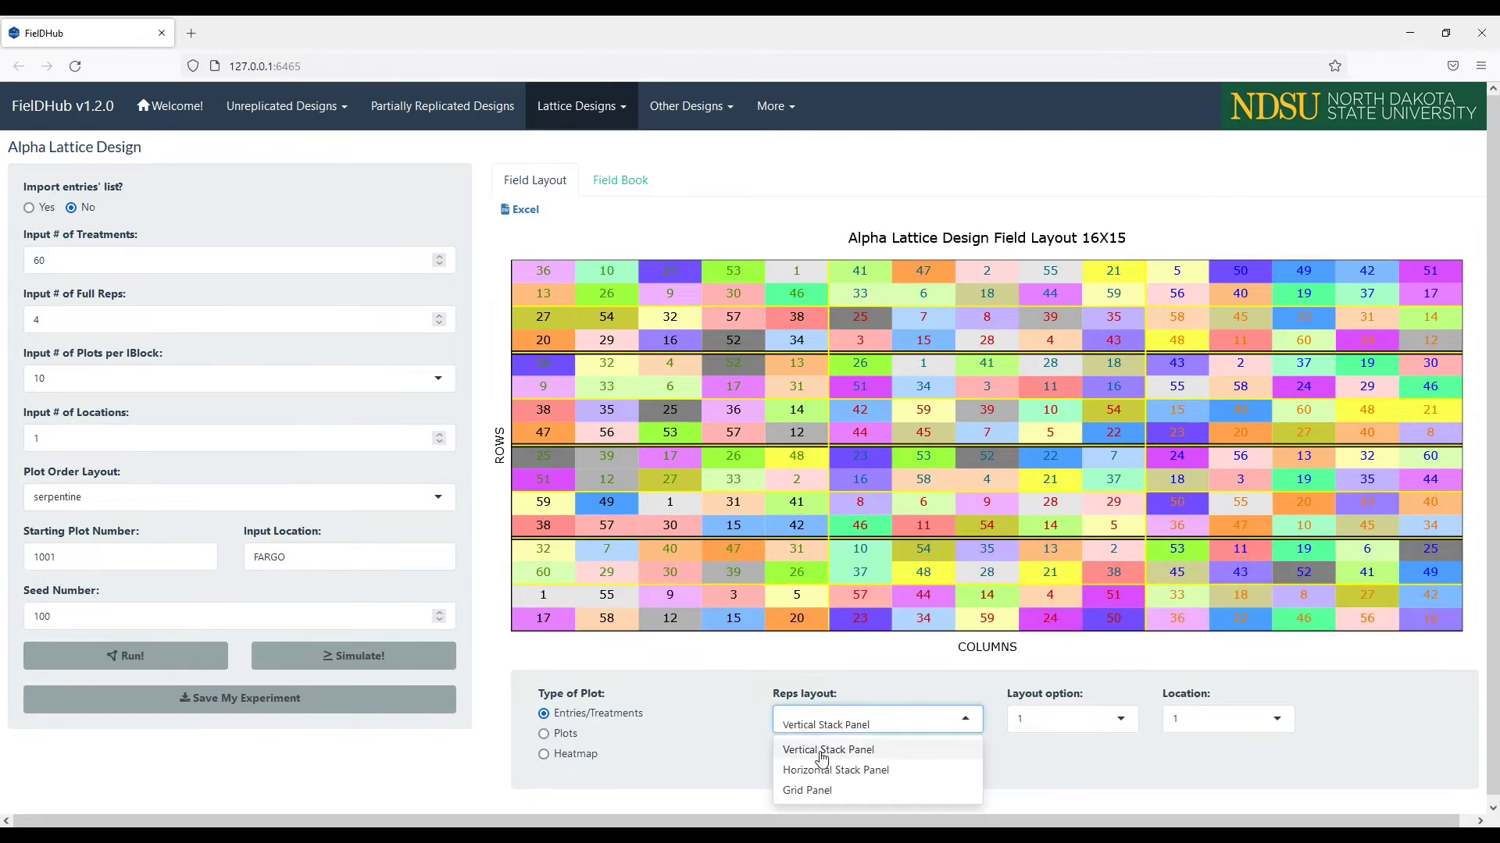
{"action": "left_click", "coordinate": [825, 771]}
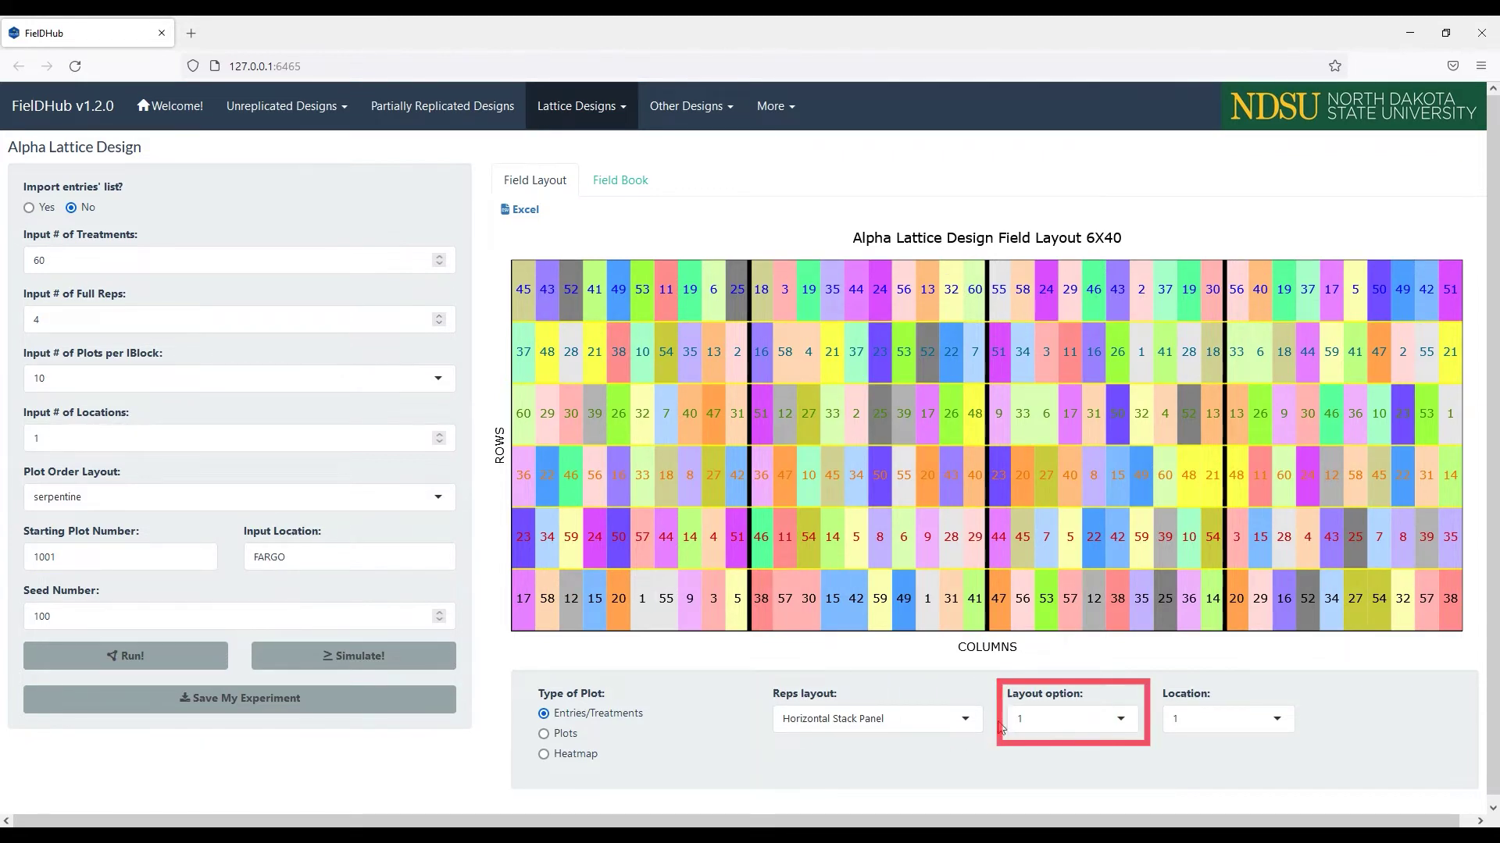
{"action": "left_click", "coordinate": [1031, 718]}
{"action": "scroll", "coordinate": [1031, 727], "scroll_direction": "down", "scroll_amount": 1}
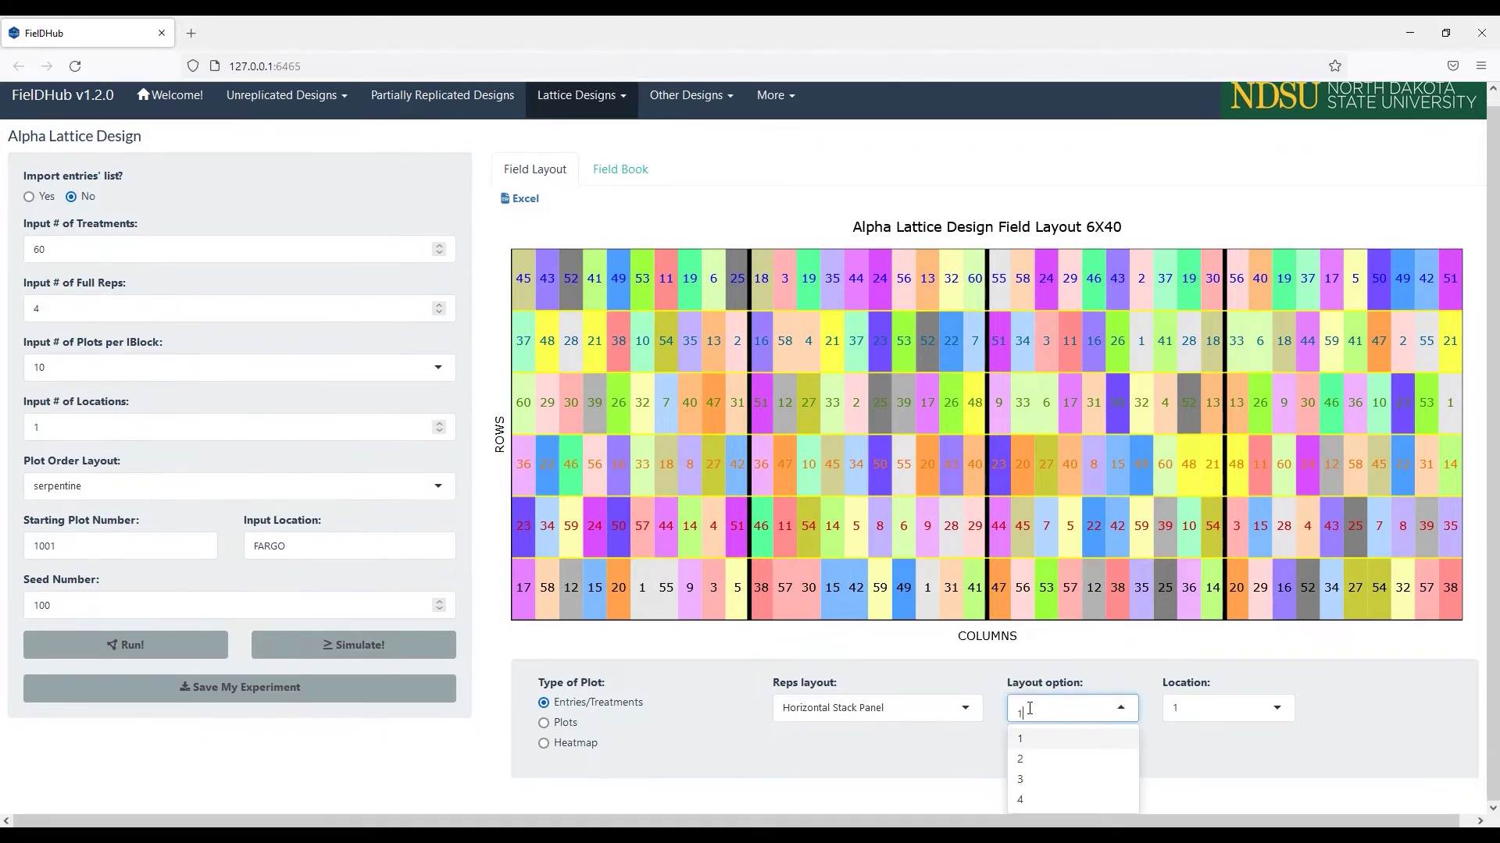
{"action": "left_click", "coordinate": [1035, 782]}
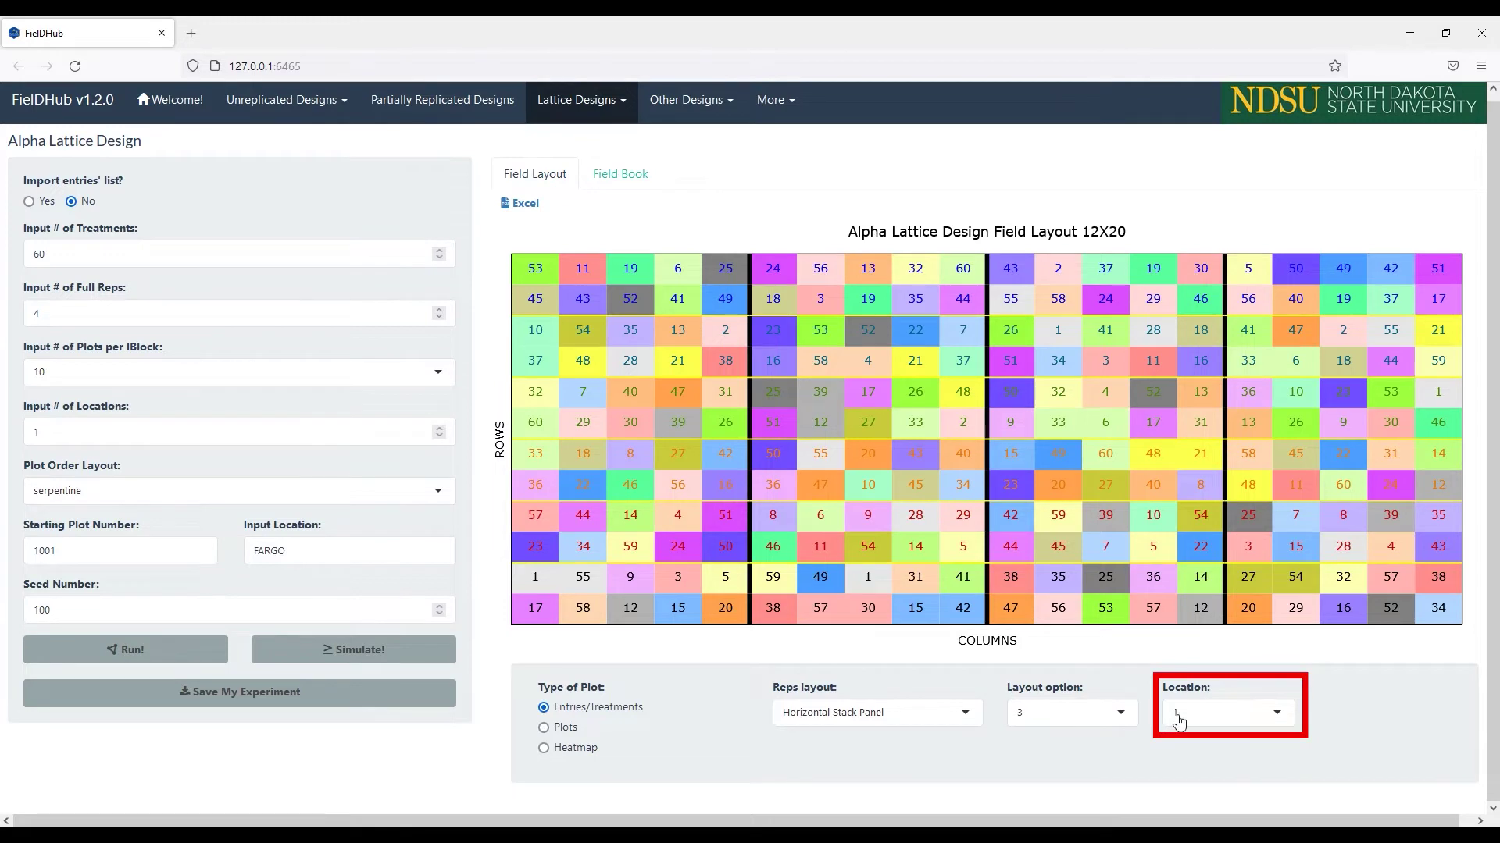
{"action": "left_click", "coordinate": [1179, 717]}
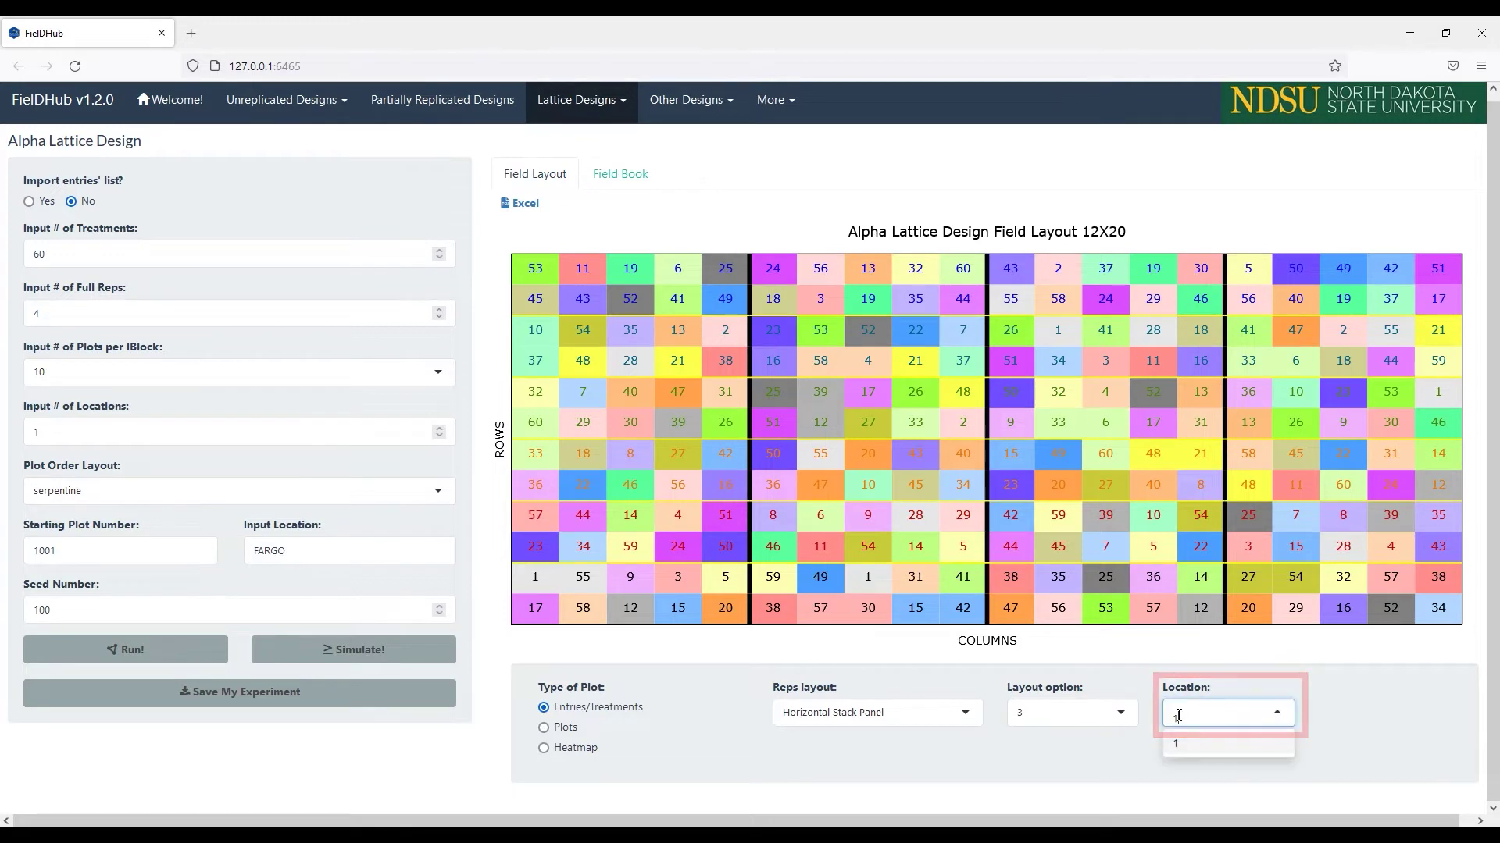
{"action": "left_click", "coordinate": [1315, 714]}
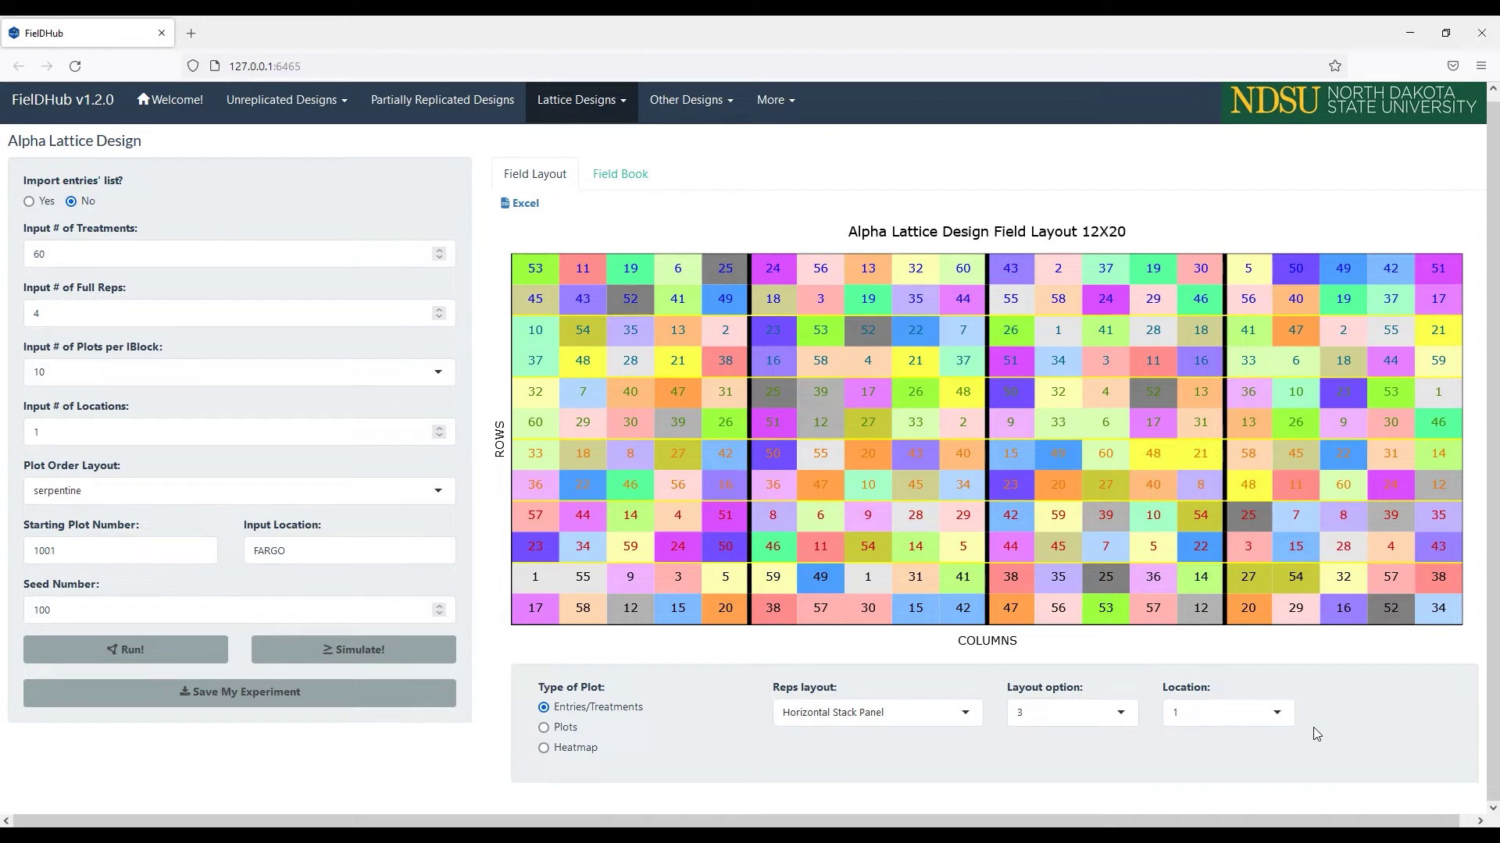
Step: Download the layout as Excel CSV, view the Field Book table, and save the experiment
{"action": "left_click", "coordinate": [522, 203]}
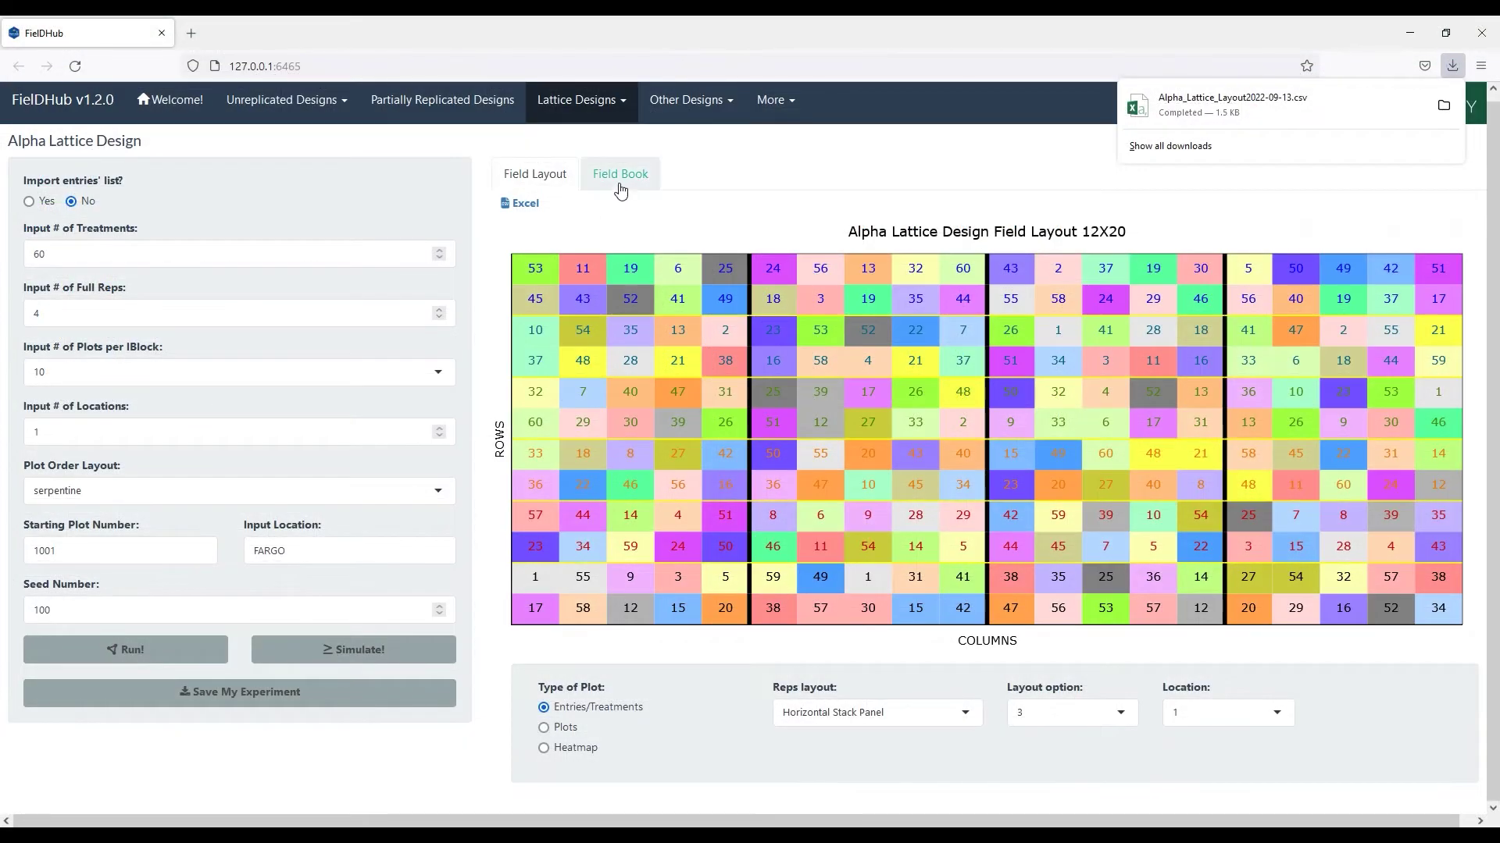
{"action": "left_click", "coordinate": [623, 182]}
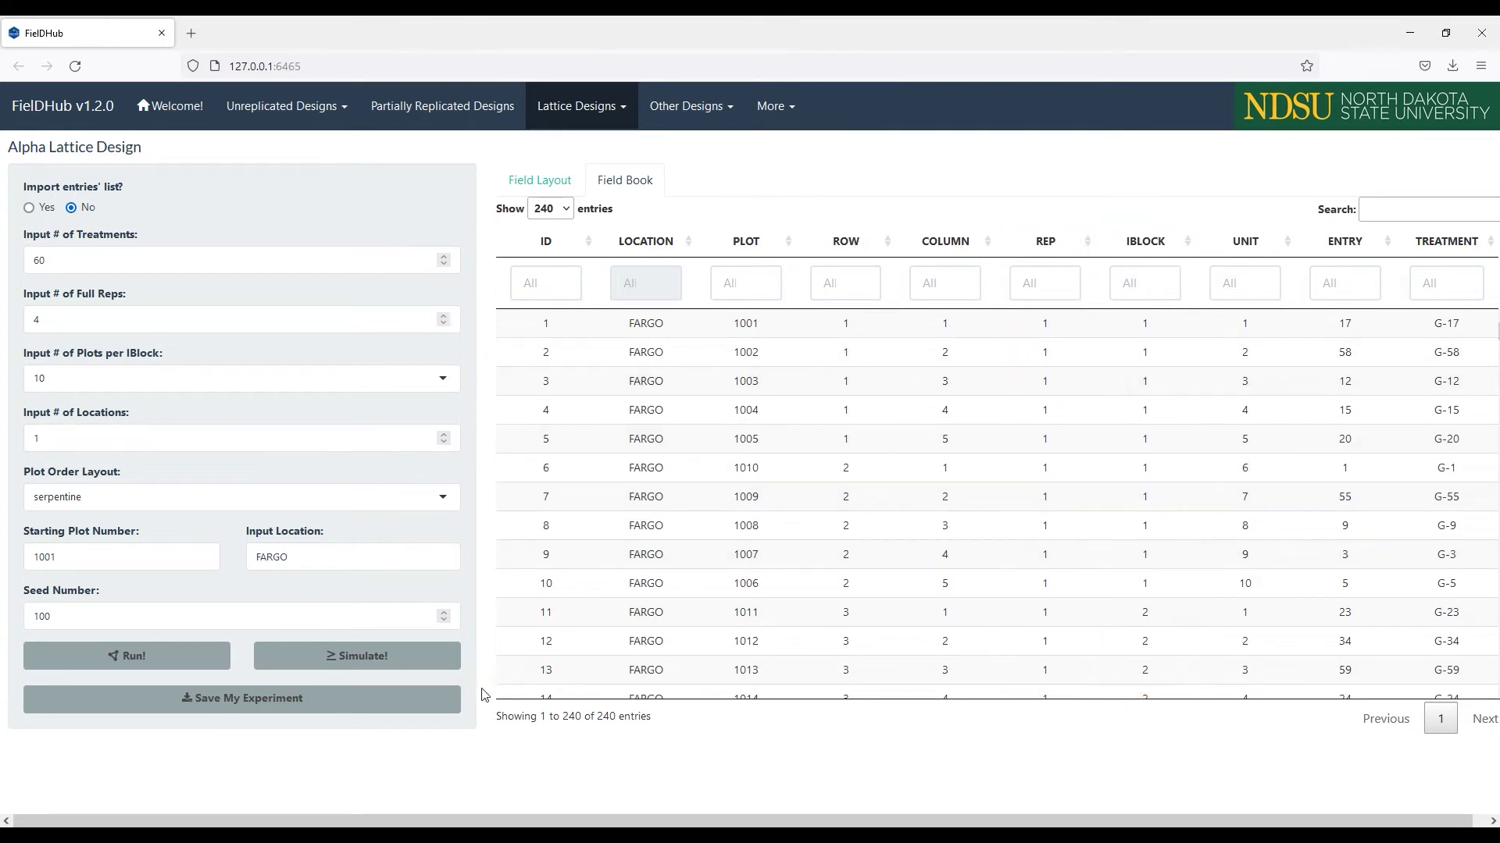
{"action": "left_click", "coordinate": [449, 711]}
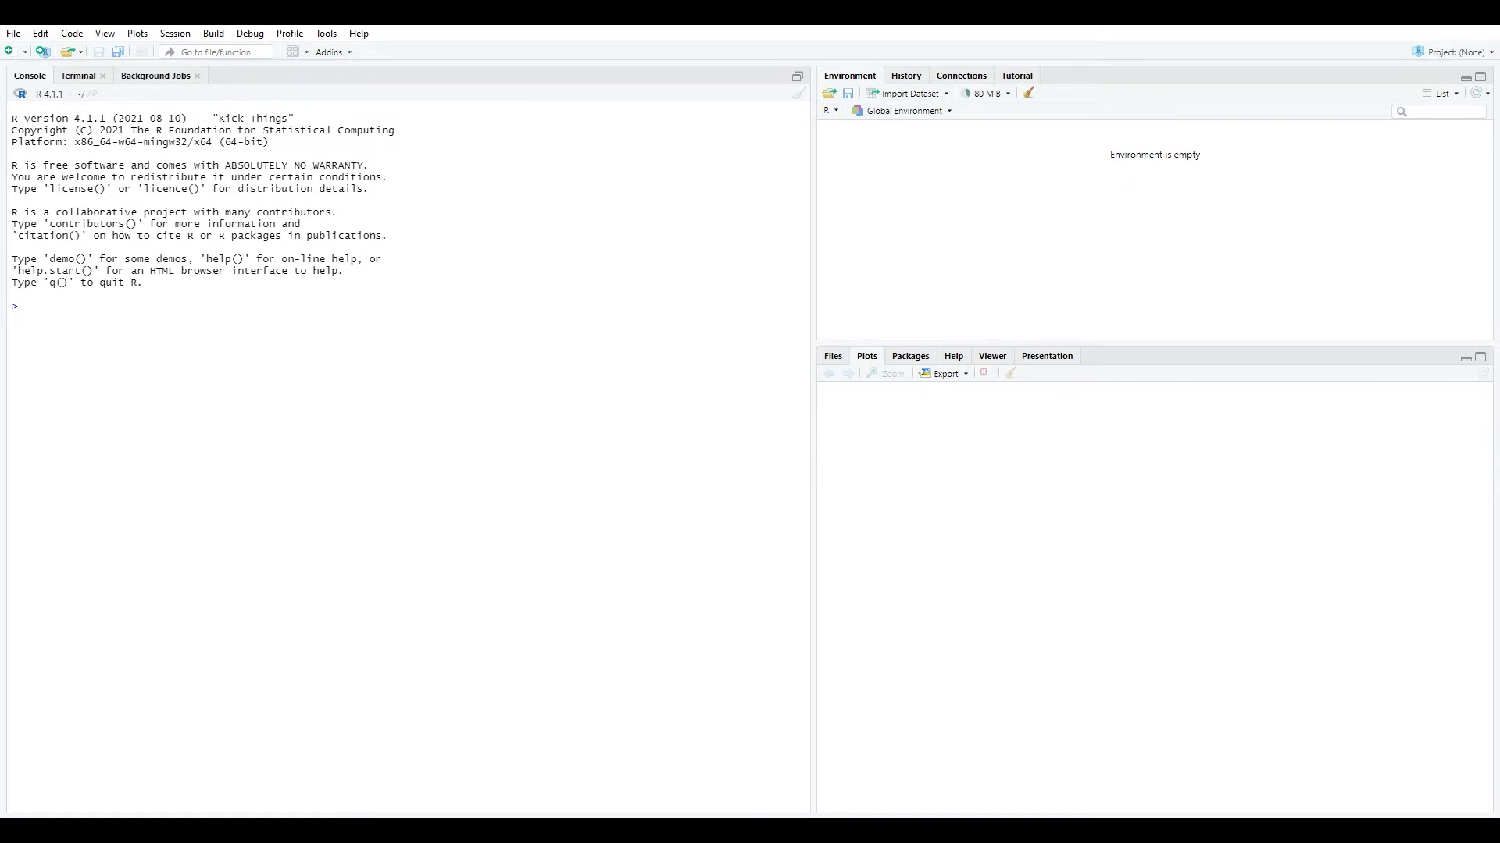
{"action": "type", "text": "library("}
{"action": "type", "text": "fiel"}
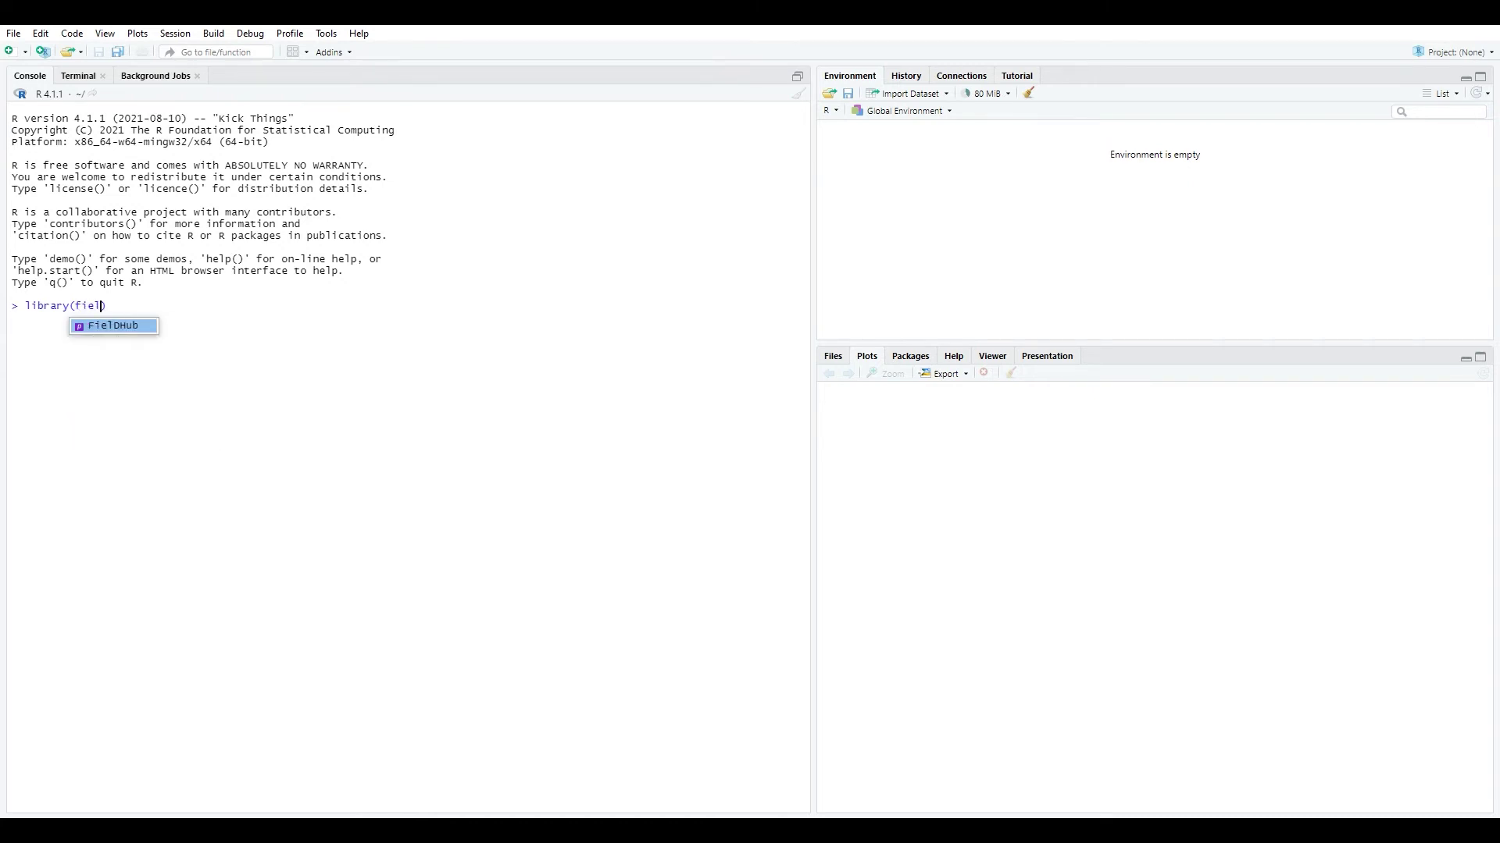
Step: Load FielDHub and run alpha_lattice with t=60, r=3, k=6, plotNumber 1001, FARGO, seed 100
{"action": "key", "text": "Tab"}
{"action": "key", "text": "Return"}
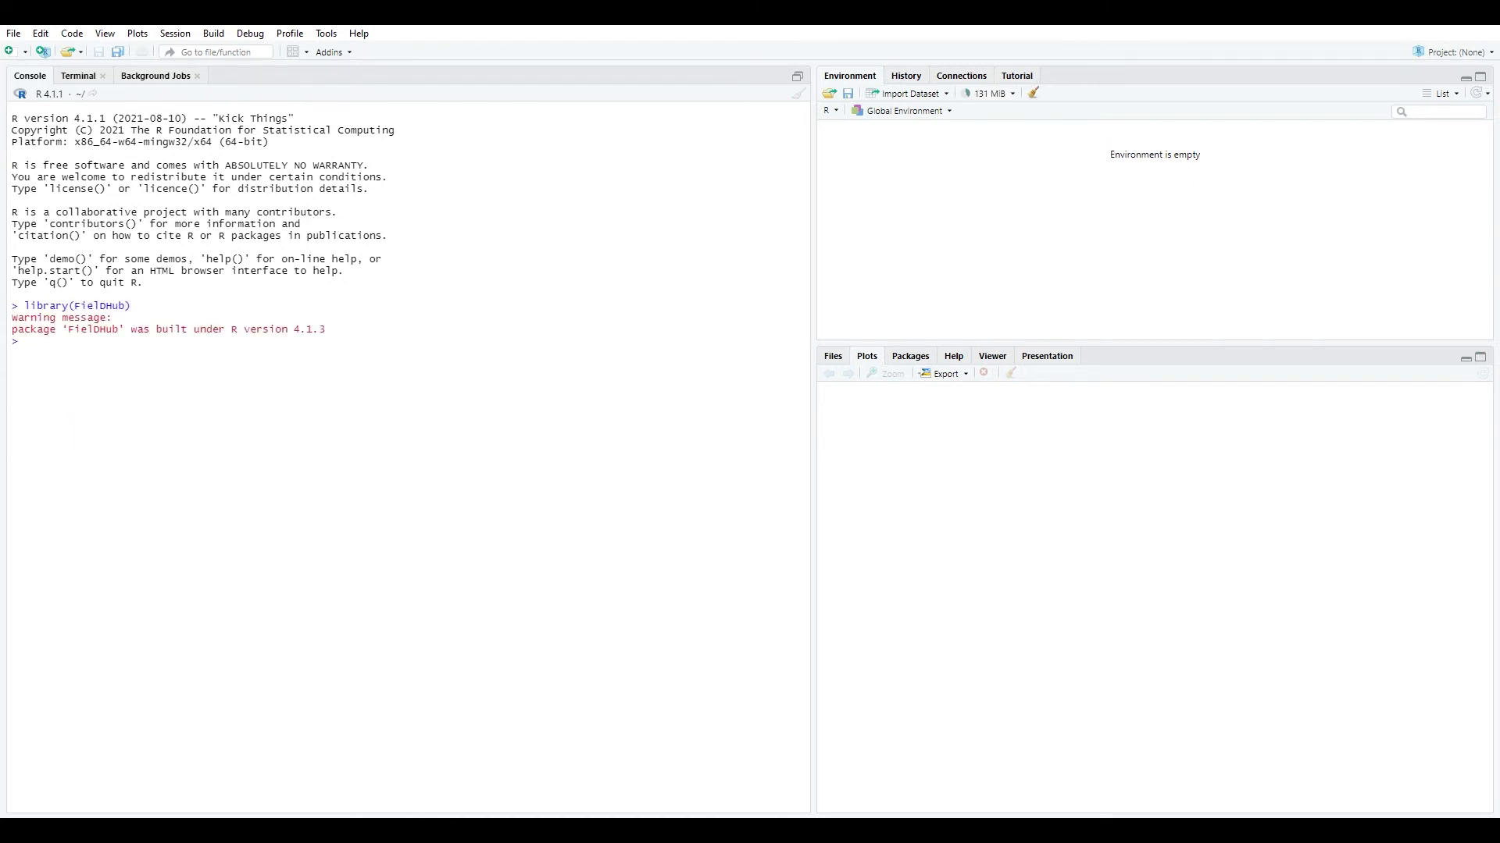
{"action": "type", "text": "alpha <- "}
{"action": "type", "text": "alpha"}
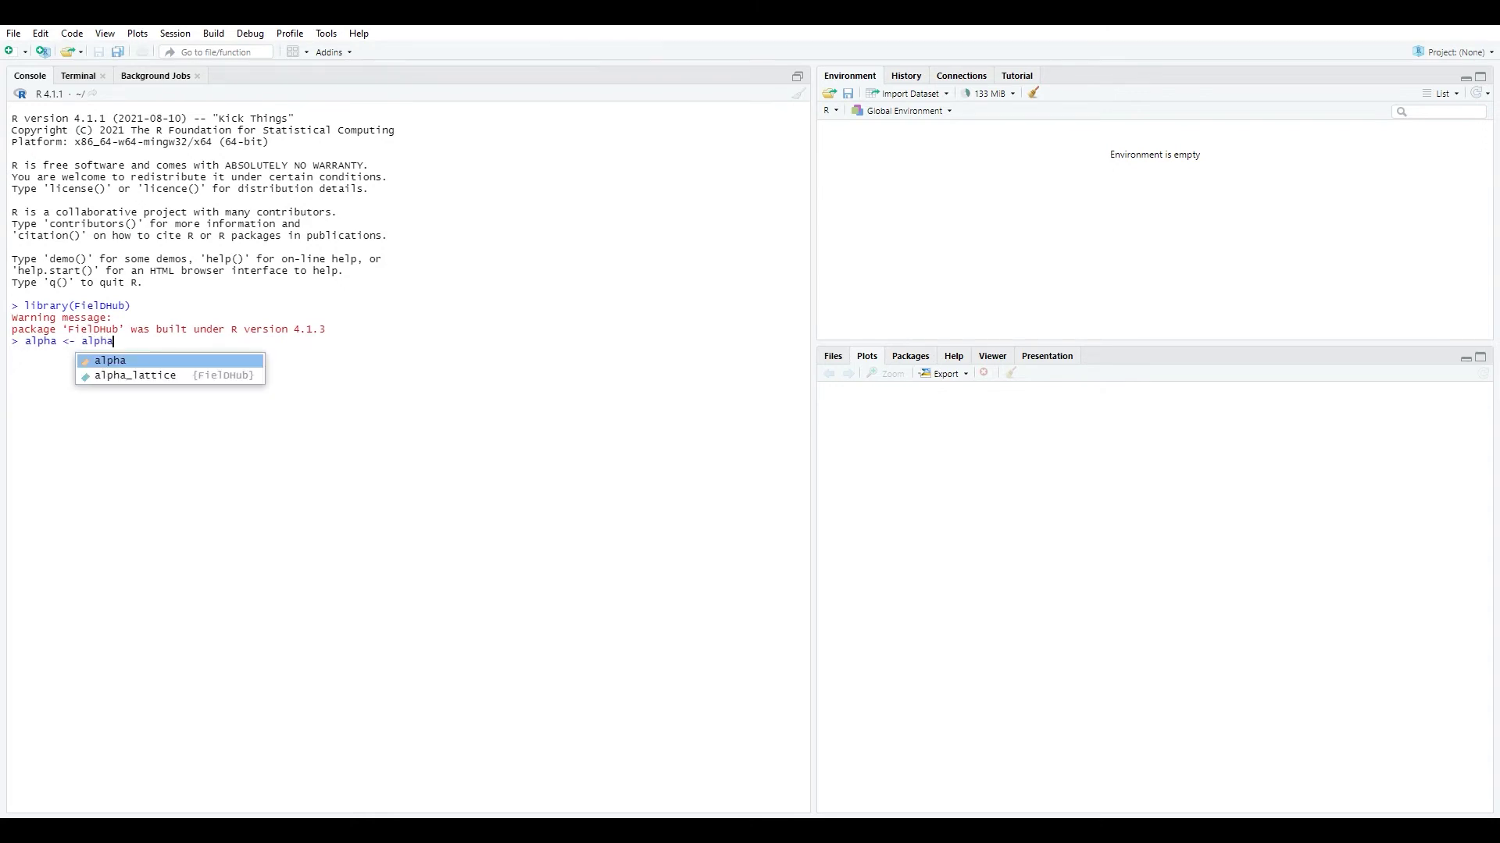
{"action": "key", "text": "Down"}
{"action": "key", "text": "Tab"}
{"action": "type", "text": "t = 60"}
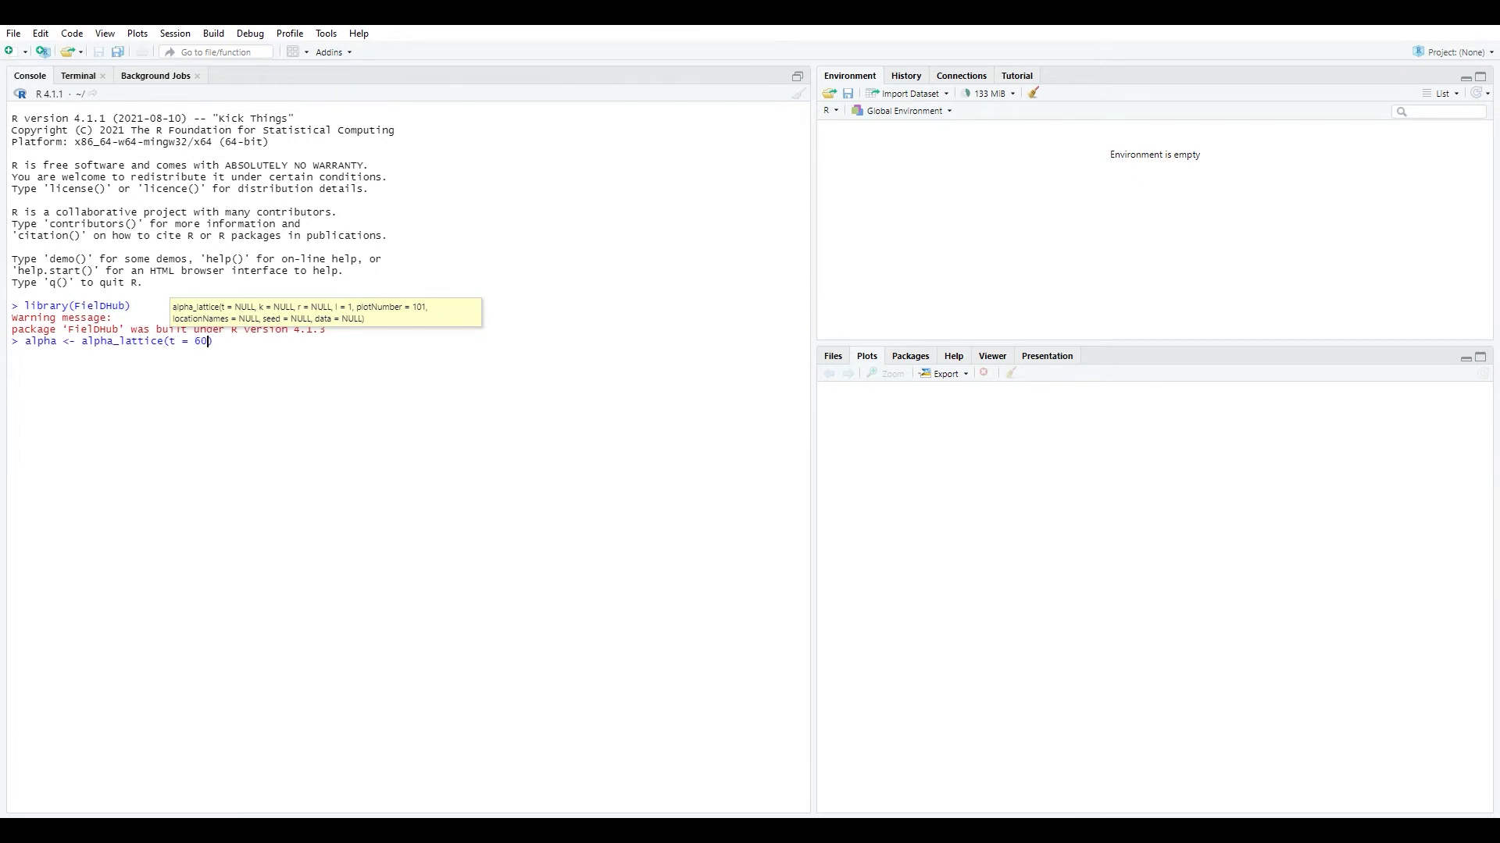
{"action": "type", "text": ", r = 3"}
{"action": "type", "text": ", "}
{"action": "type", "text": "k = "}
{"action": "type", "text": "6, l "}
{"action": "type", "text": "= 1, "}
{"action": "type", "text": "plot"}
{"action": "key", "text": "Tab"}
{"action": "type", "text": "1001, lo"}
{"action": "type", "text": "c"}
{"action": "key", "text": "Tab"}
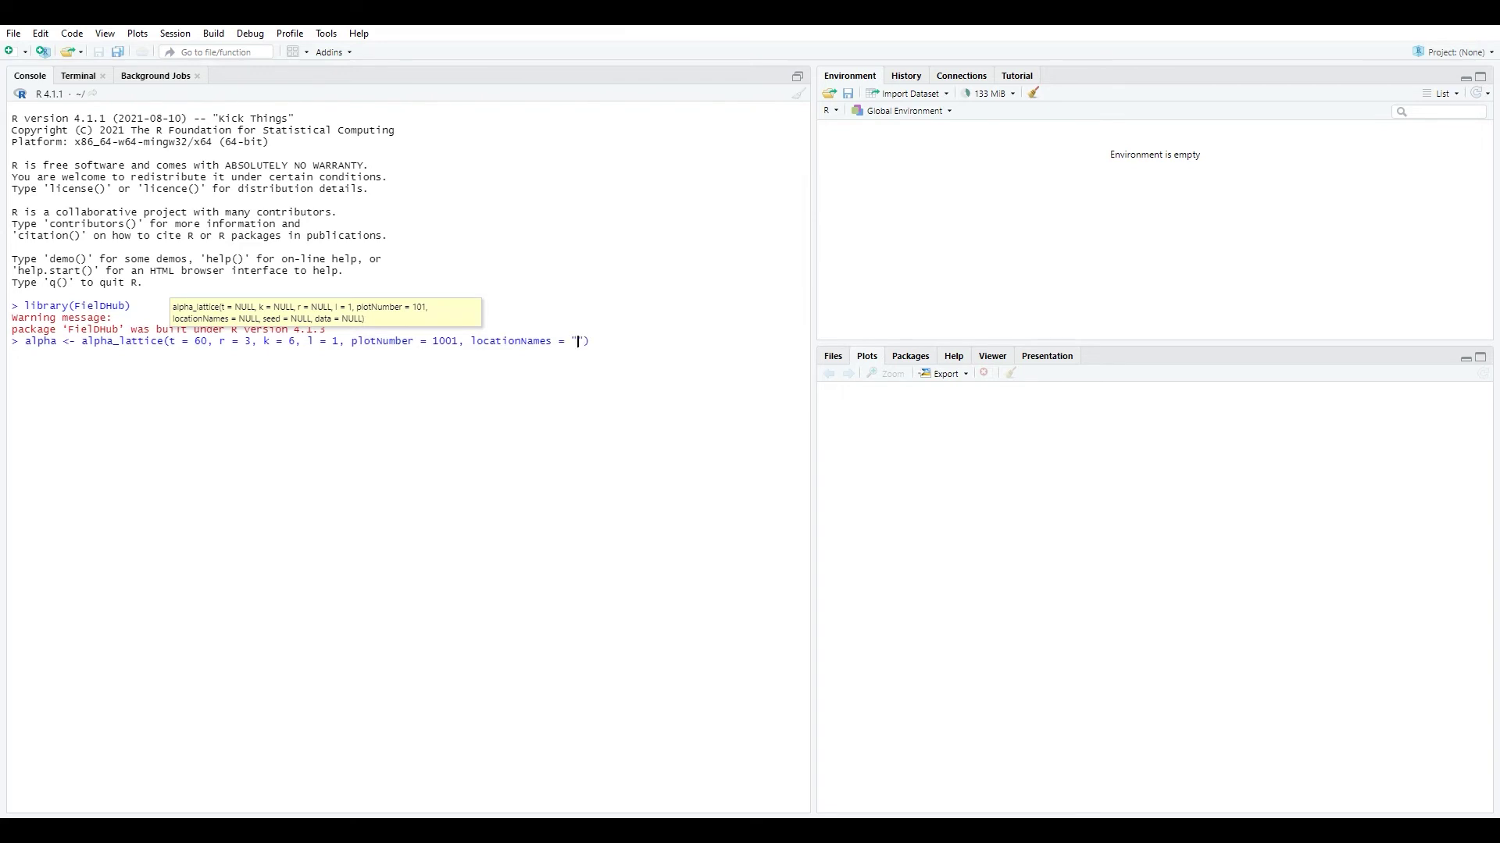
{"action": "type", "text": "\"FARGO\","}
{"action": "type", "text": " see"}
{"action": "key", "text": "Tab"}
{"action": "type", "text": "100"}
{"action": "key", "text": "Return"}
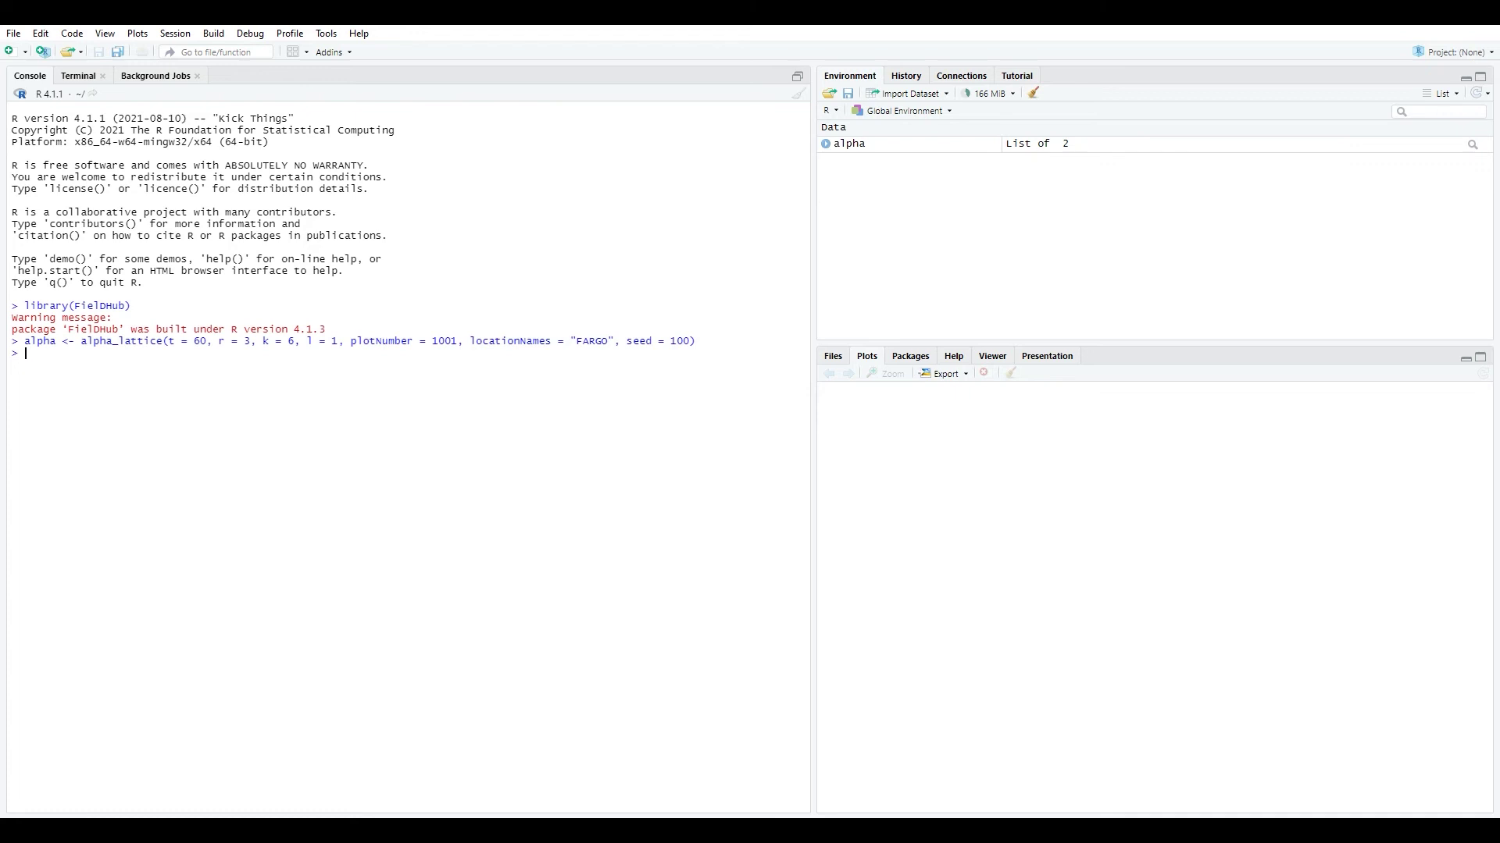
{"action": "type", "text": "alpha"}
{"action": "type", "text": "$fie"}
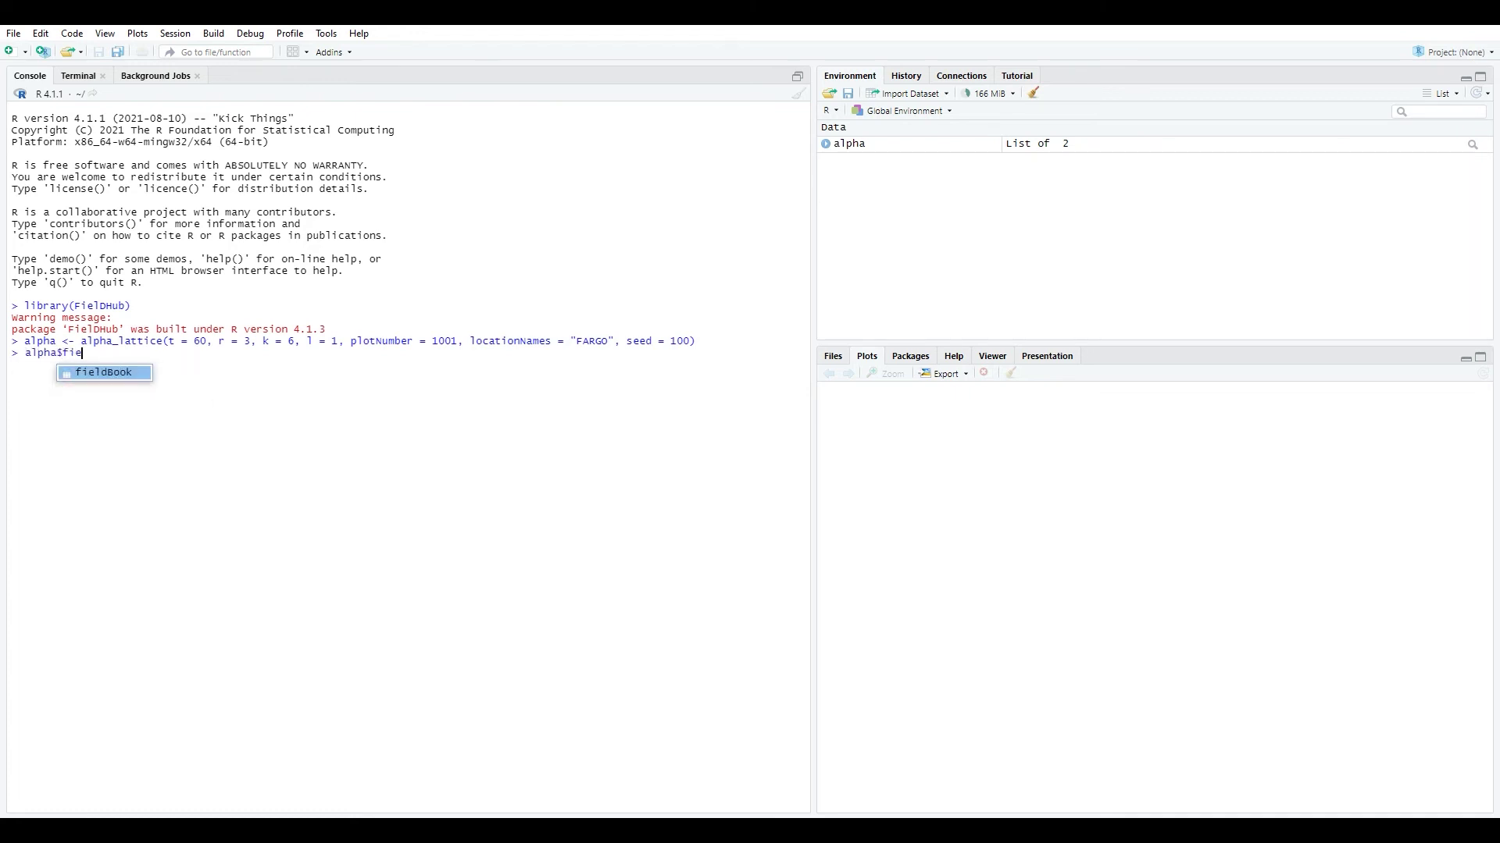
Step: Print alpha$fieldBook in the console
{"action": "key", "text": "Tab"}
{"action": "key", "text": "Return"}
{"action": "scroll", "coordinate": [281, 457], "scroll_direction": "up", "scroll_amount": 3}
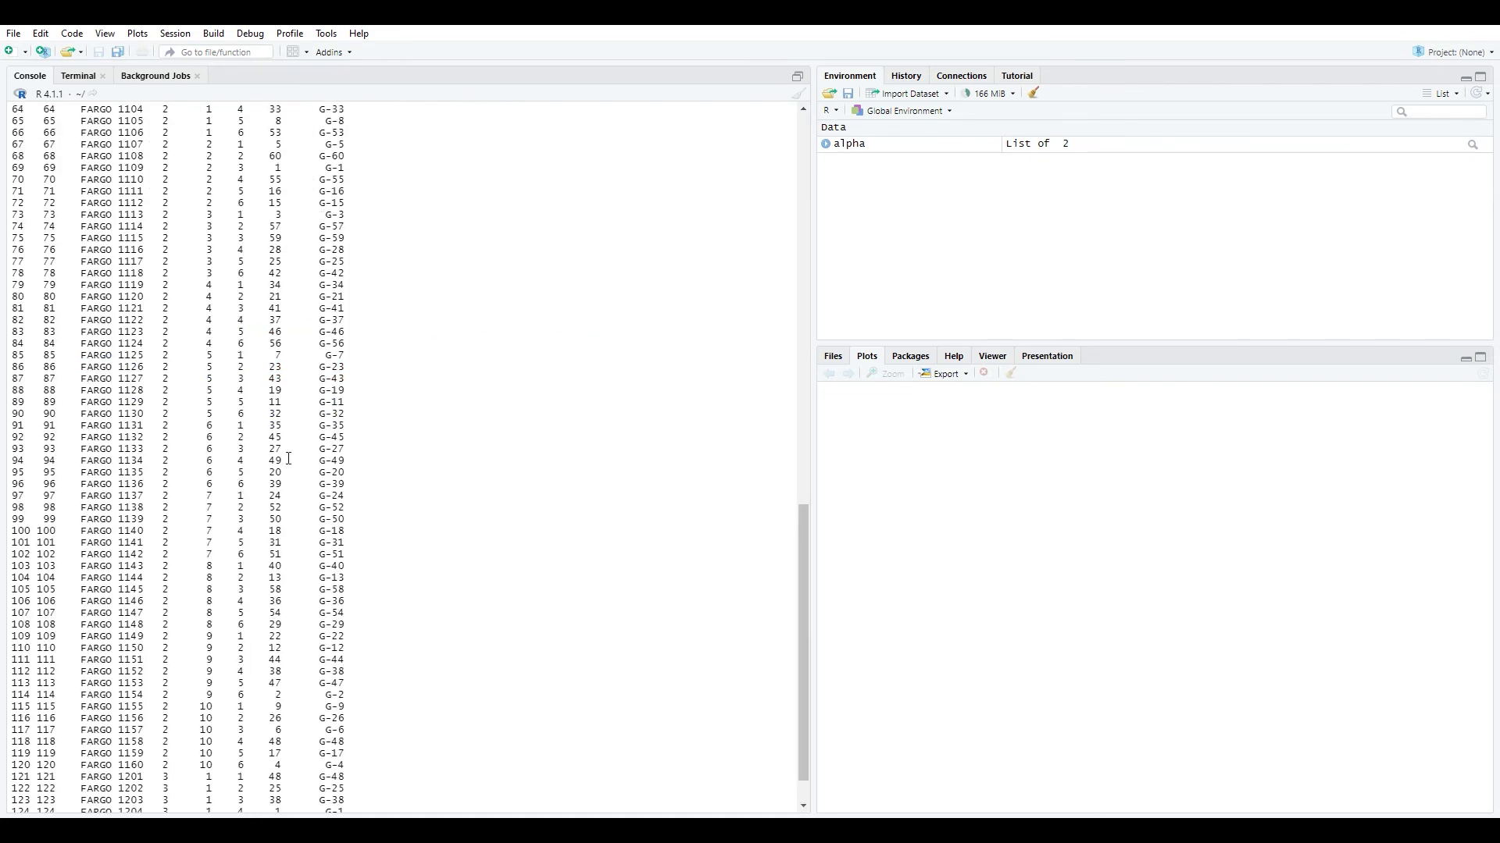
{"action": "scroll", "coordinate": [282, 458], "scroll_direction": "up", "scroll_amount": 3}
{"action": "scroll", "coordinate": [281, 457], "scroll_direction": "up", "scroll_amount": 3}
{"action": "scroll", "coordinate": [282, 457], "scroll_direction": "up", "scroll_amount": 3}
{"action": "scroll", "coordinate": [281, 461], "scroll_direction": "up", "scroll_amount": 3}
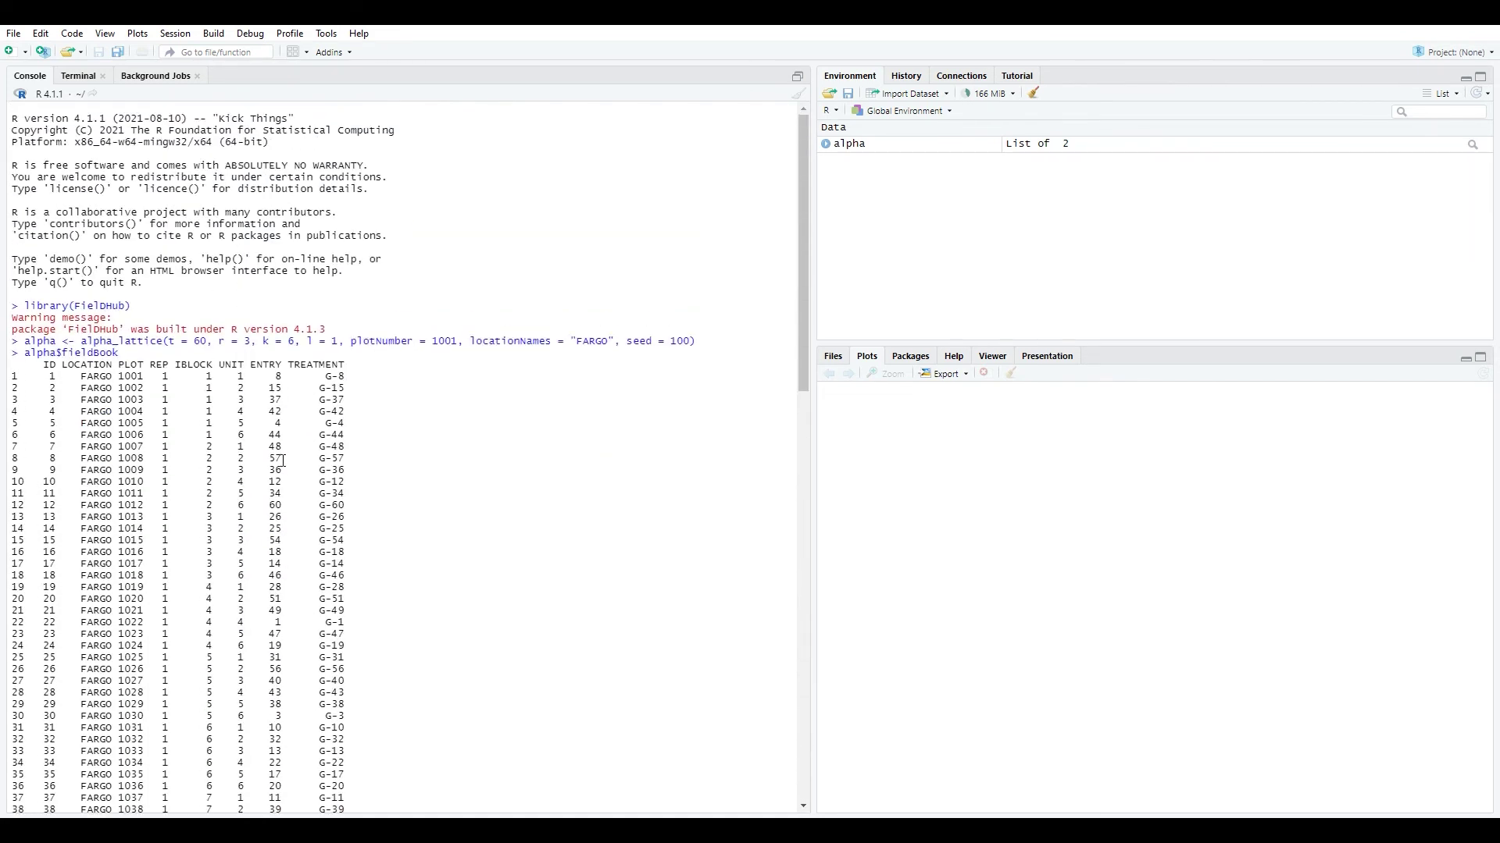
{"action": "scroll", "coordinate": [260, 486], "scroll_direction": "down", "scroll_amount": 5}
{"action": "scroll", "coordinate": [261, 513], "scroll_direction": "down", "scroll_amount": 5}
{"action": "scroll", "coordinate": [261, 512], "scroll_direction": "down", "scroll_amount": 5}
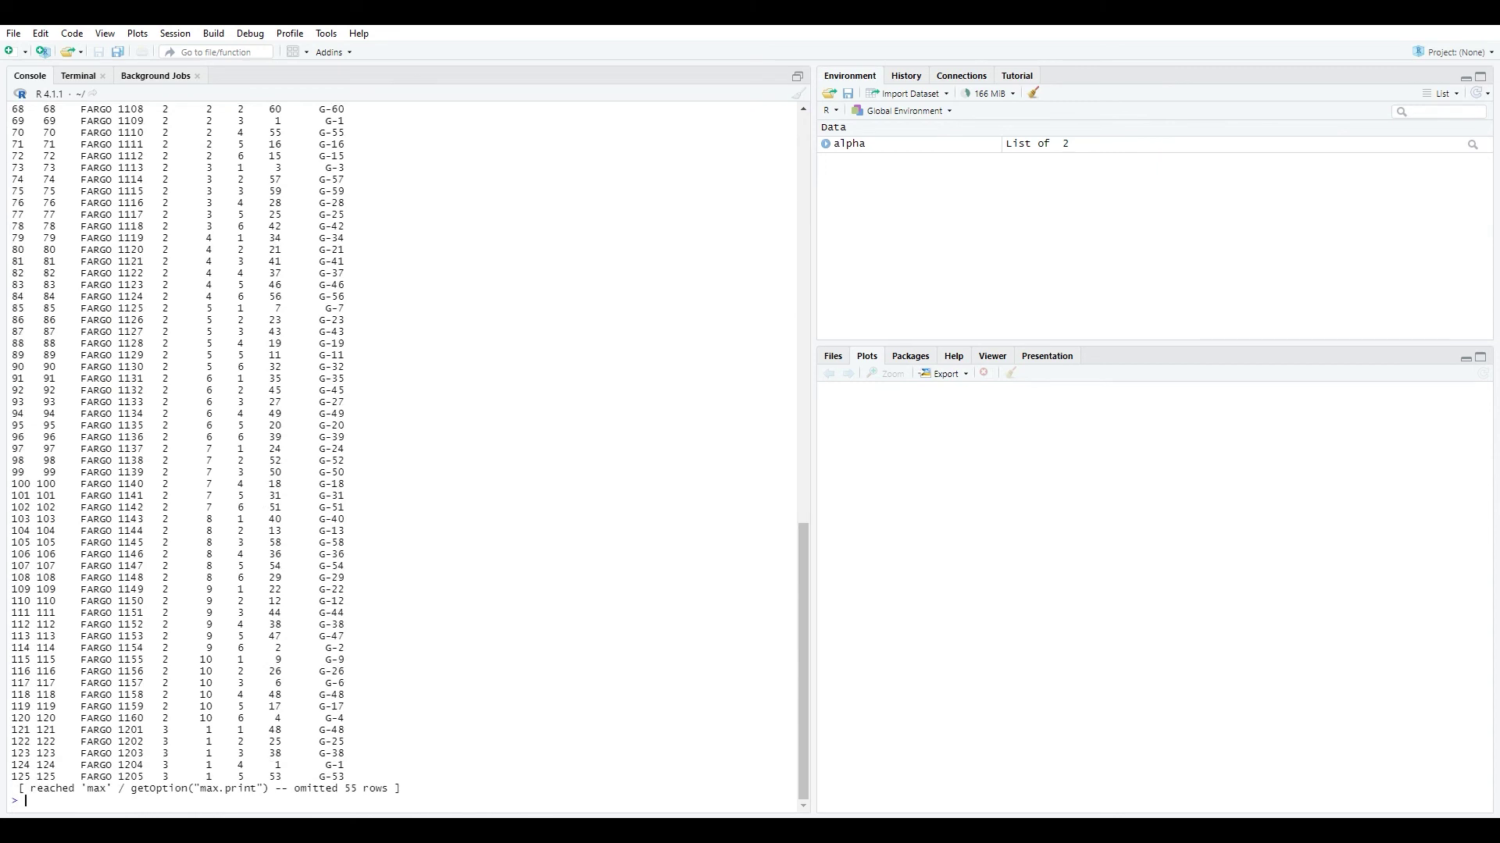
{"action": "type", "text": "plot(al"}
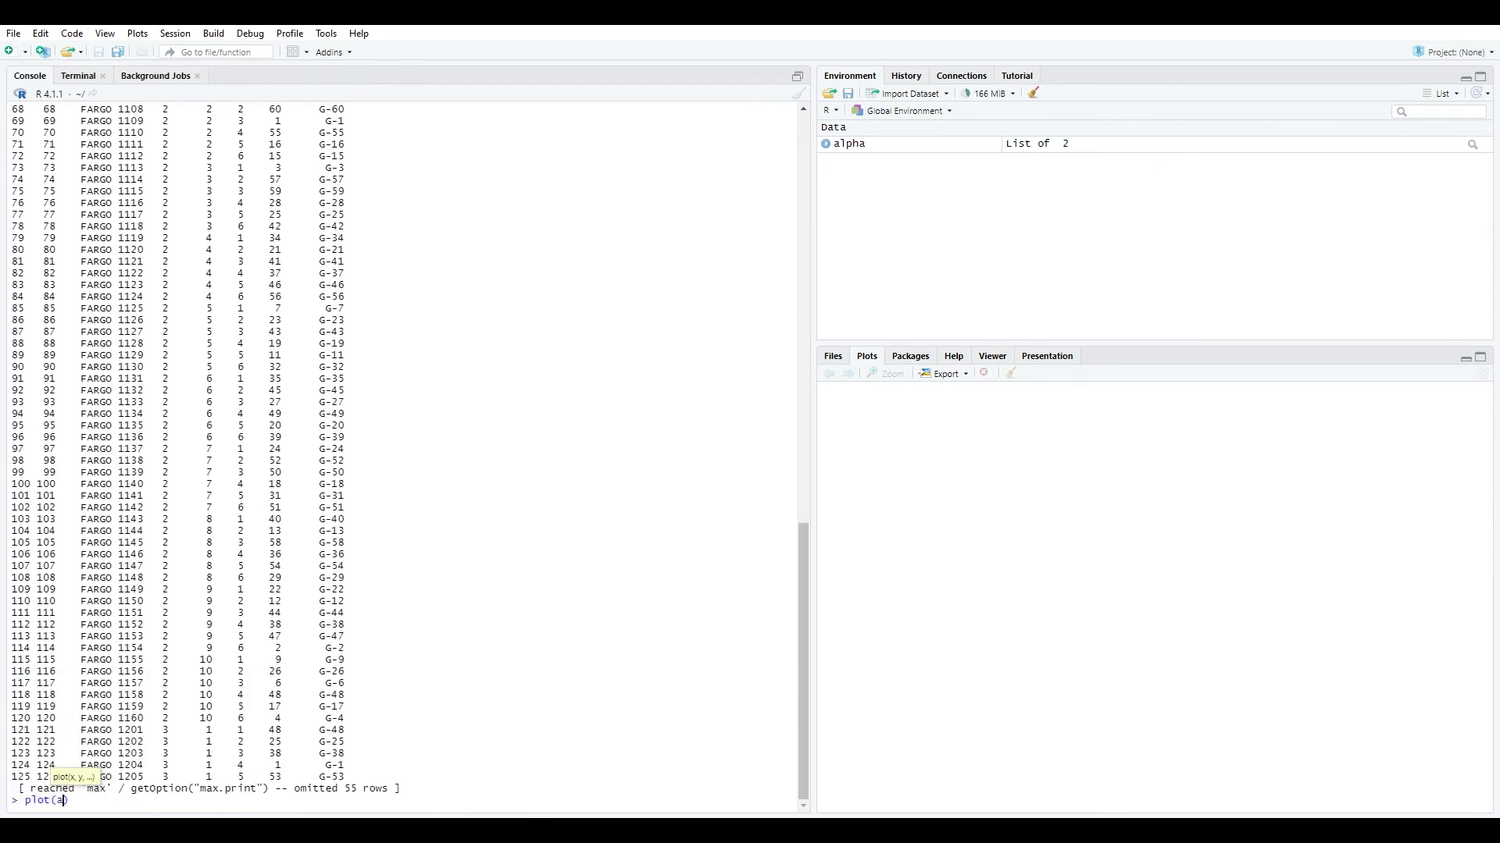
{"action": "type", "text": "pha"}
Step: Run plot(alpha) to draw the 12x15 field layout
{"action": "key", "text": "Return"}
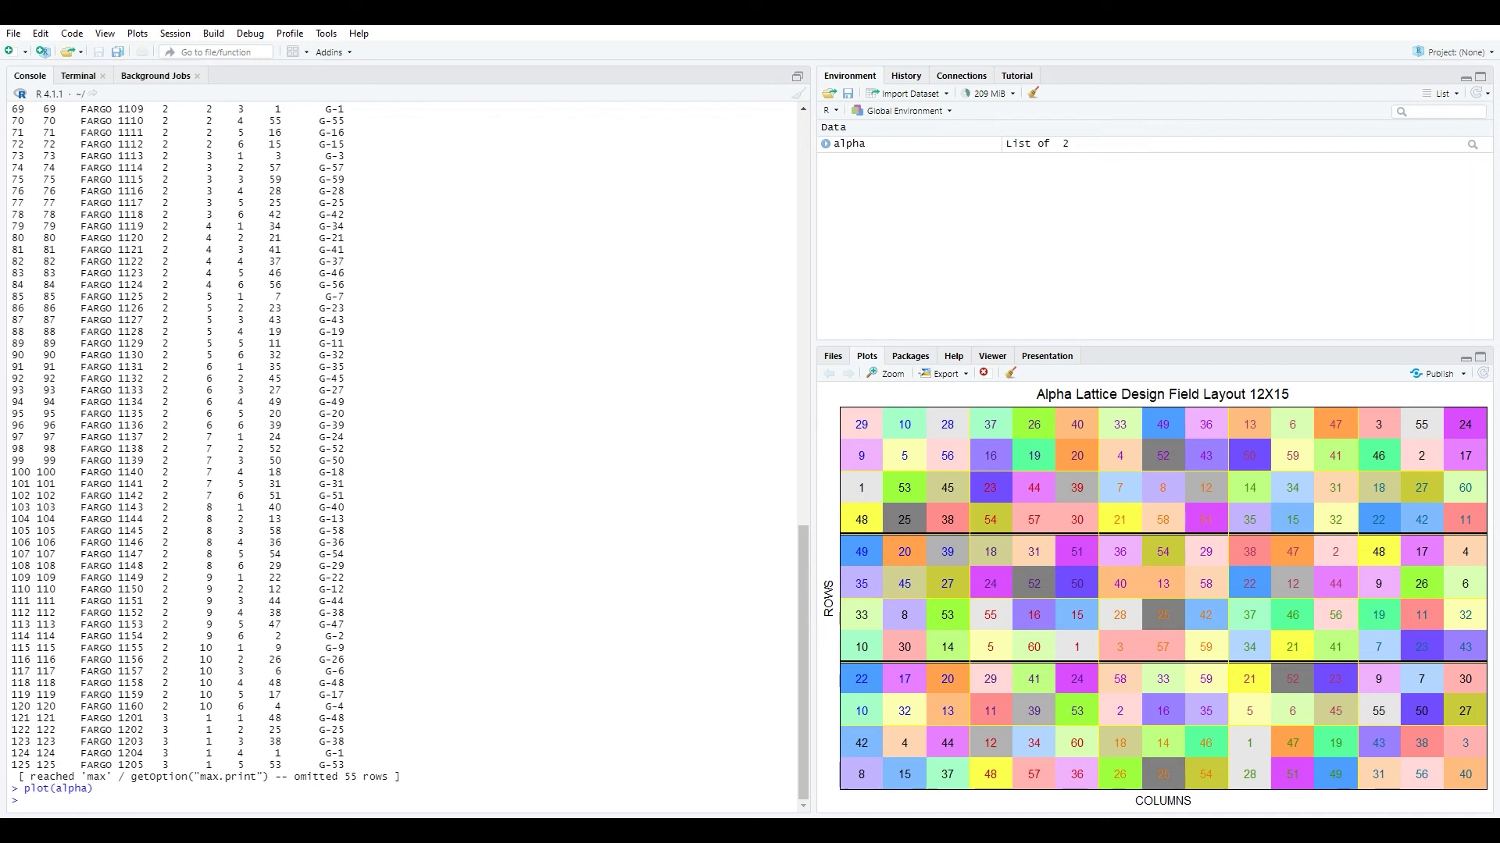
Step: Replot alpha with stacked = "vertical" and layout = 3
{"action": "key", "text": "Up"}
{"action": "type", "text": ", stacke"}
{"action": "type", "text": "d = \"ver"}
{"action": "type", "text": "tical"}
{"action": "type", "text": "\", layout "}
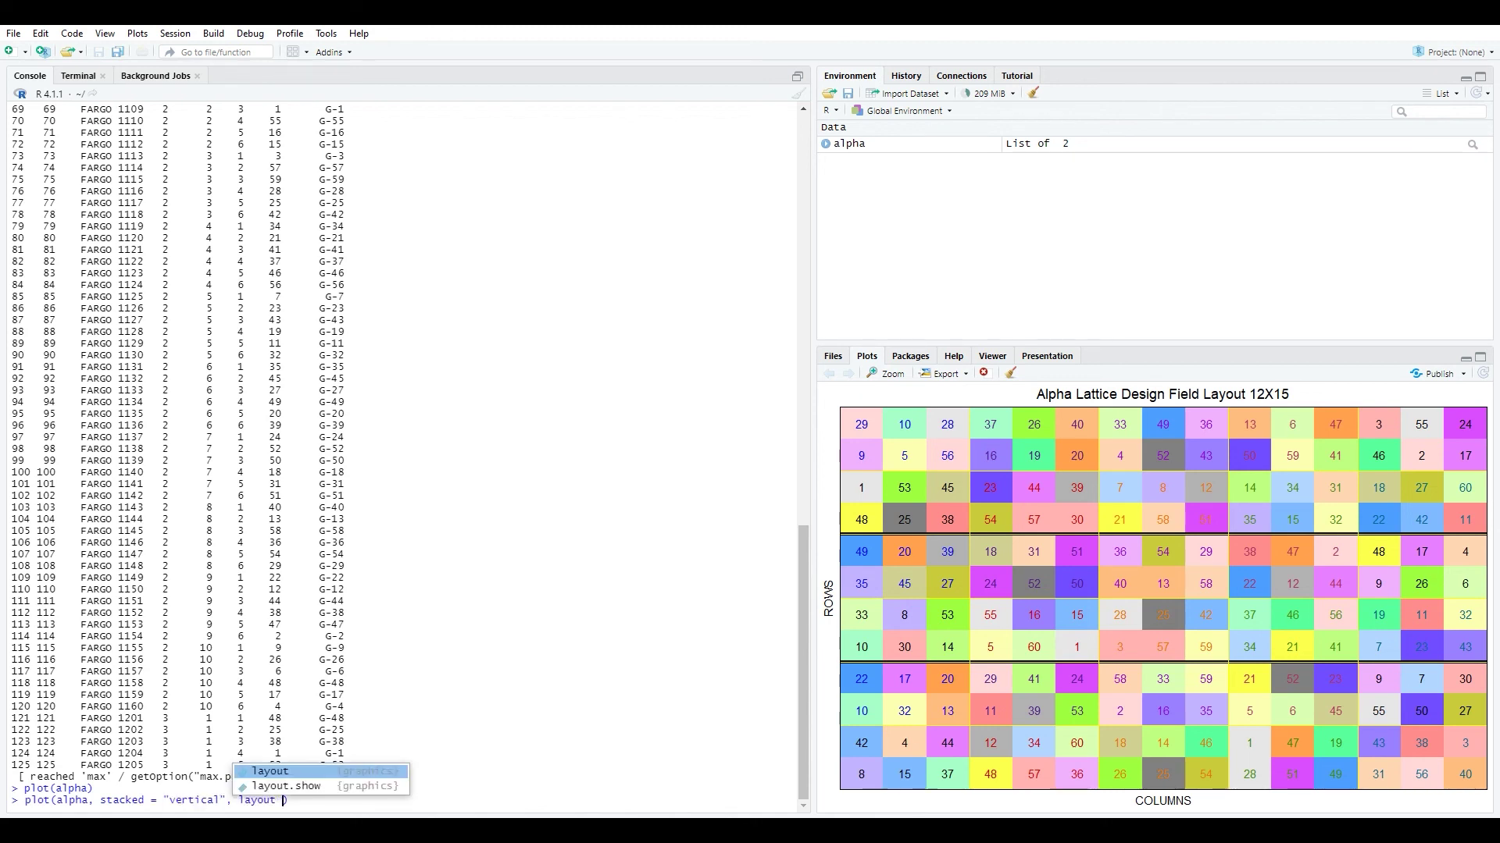
{"action": "type", "text": "= 3"}
{"action": "key", "text": "Return"}
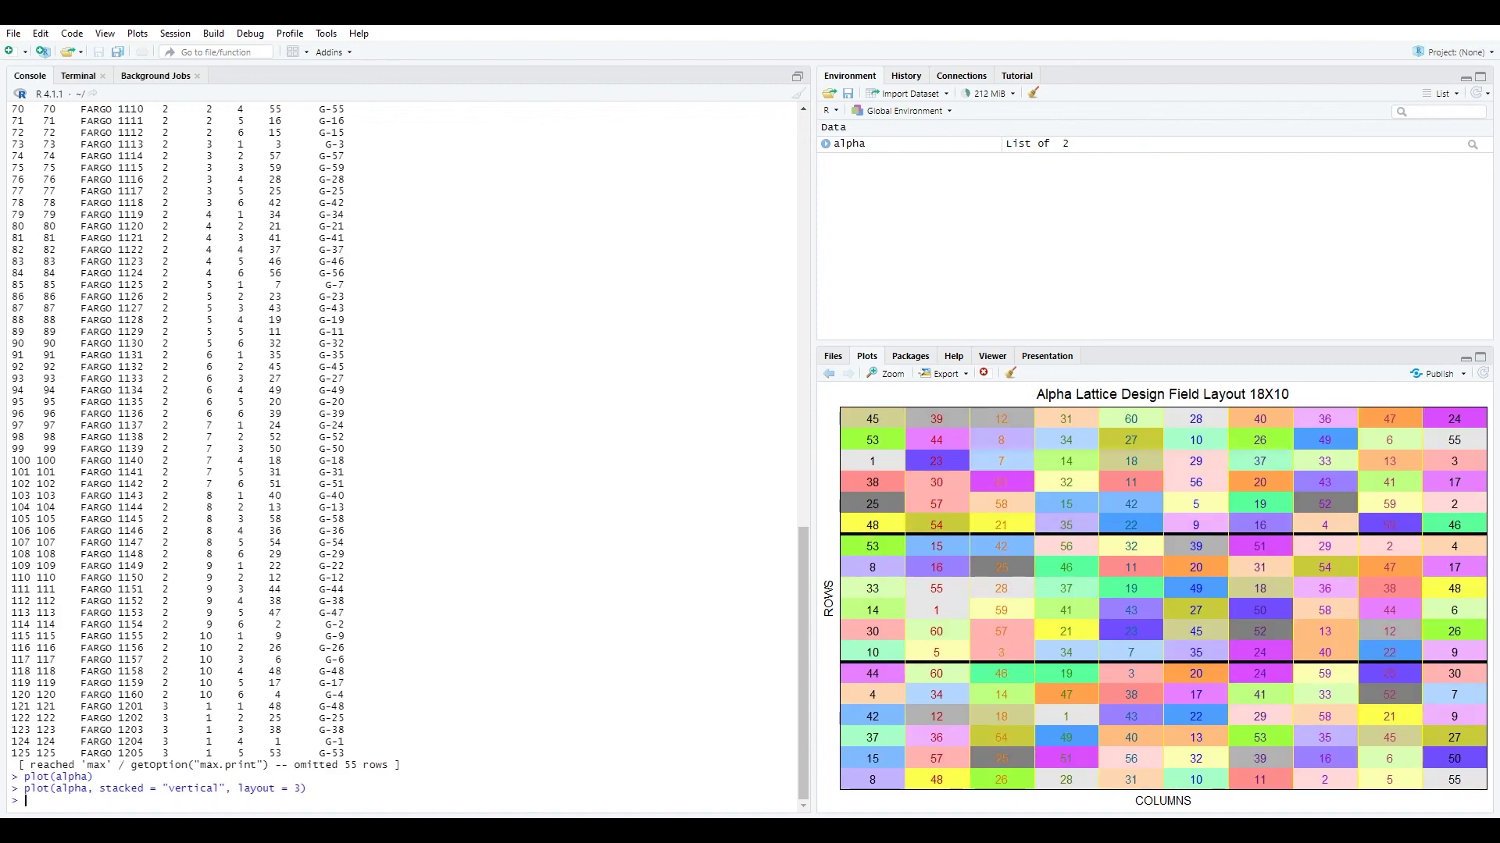